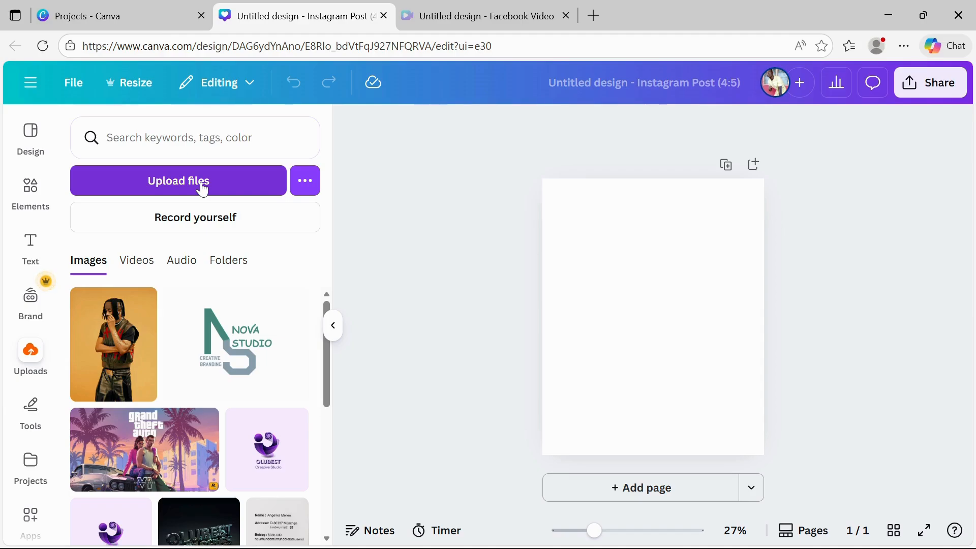
Add the uploaded photo of the man to the page
left_click(94, 360)
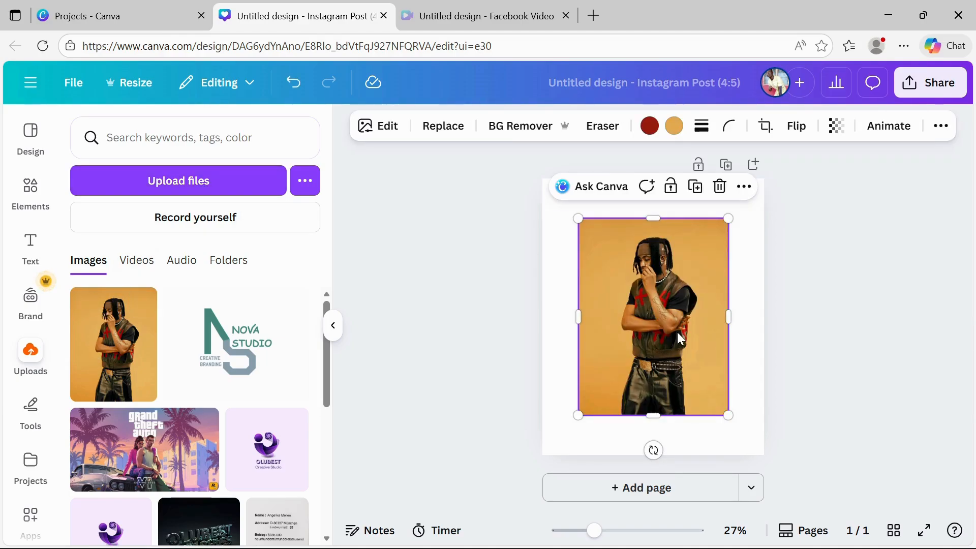
left_click(386, 343)
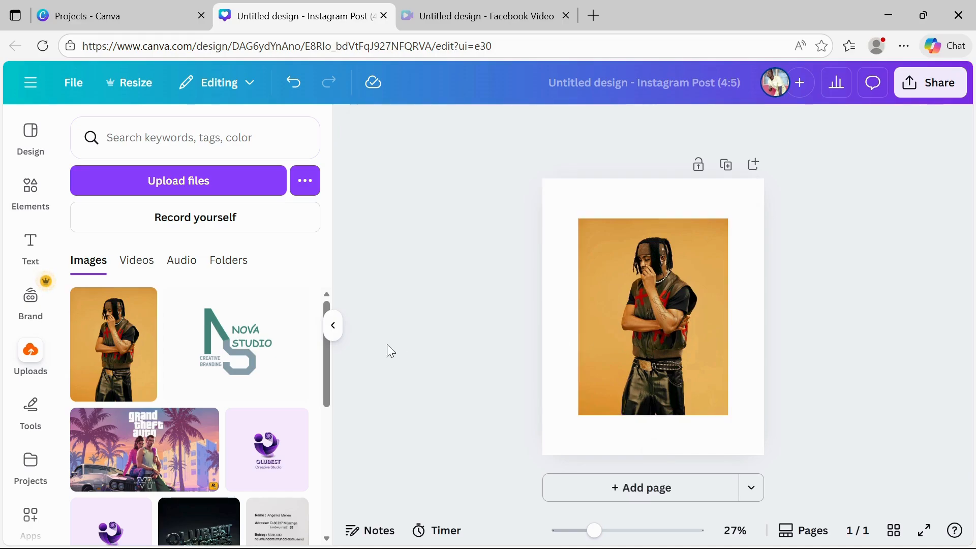
left_click(333, 326)
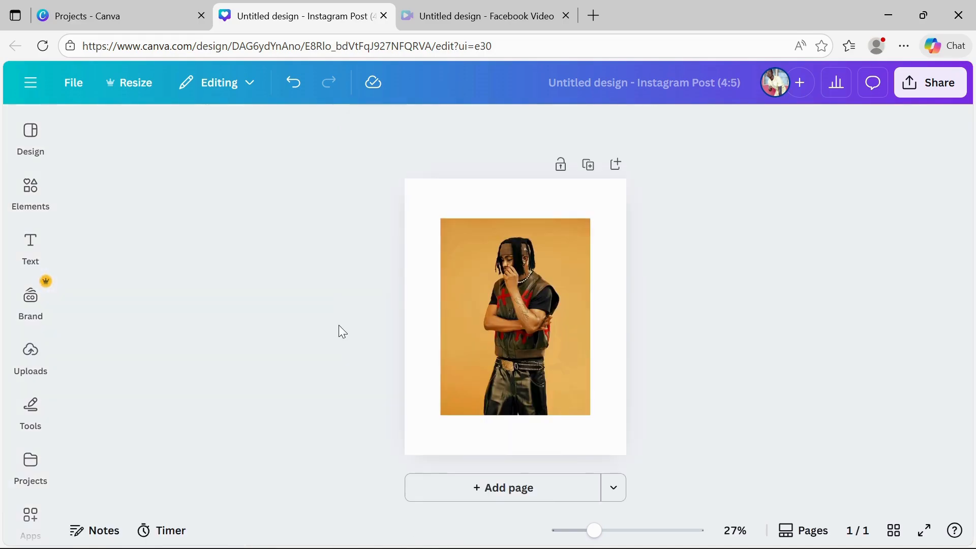
Move the photo to the page's corner and resize it to fill the whole page
left_click(526, 285)
left_click_drag(517, 271, 481, 232)
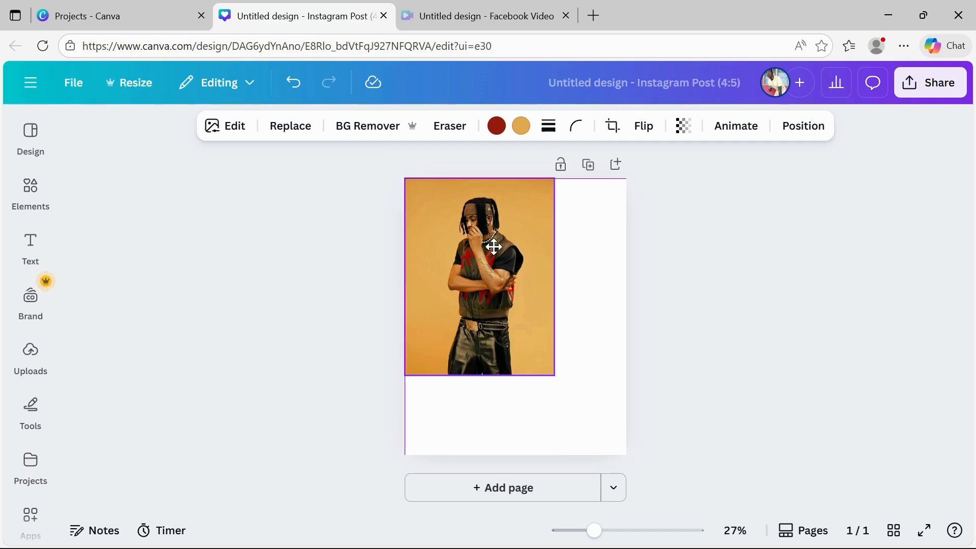
left_click_drag(554, 376, 616, 455)
left_click(626, 310)
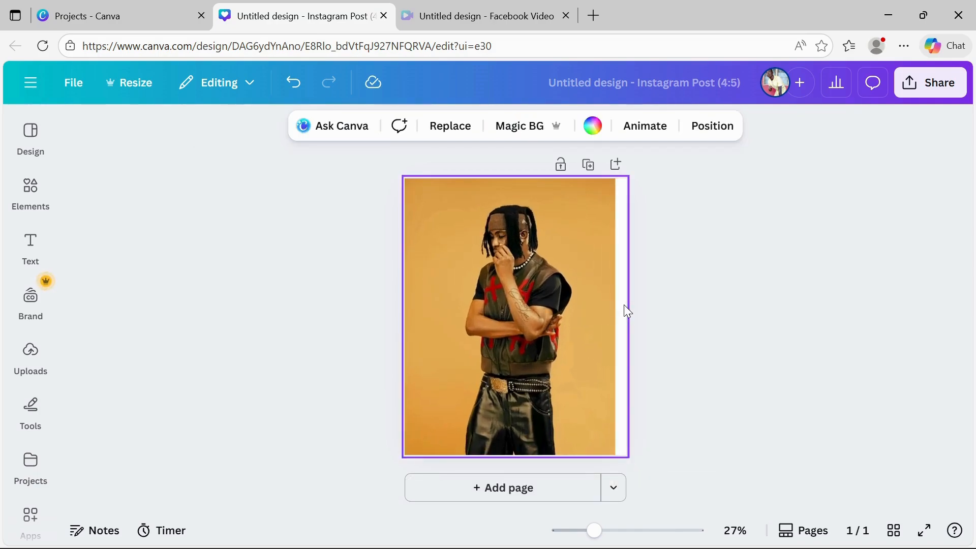
left_click(561, 308)
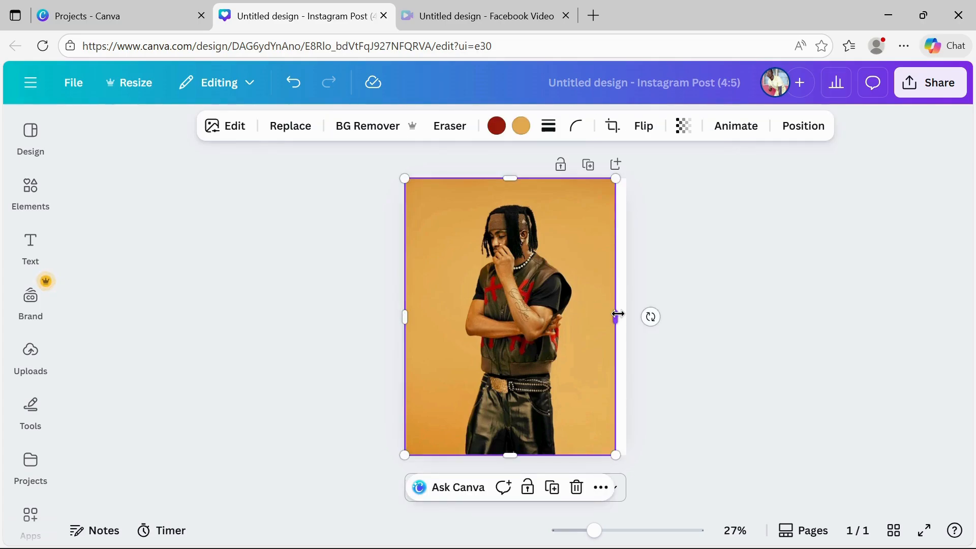
left_click_drag(617, 314, 625, 316)
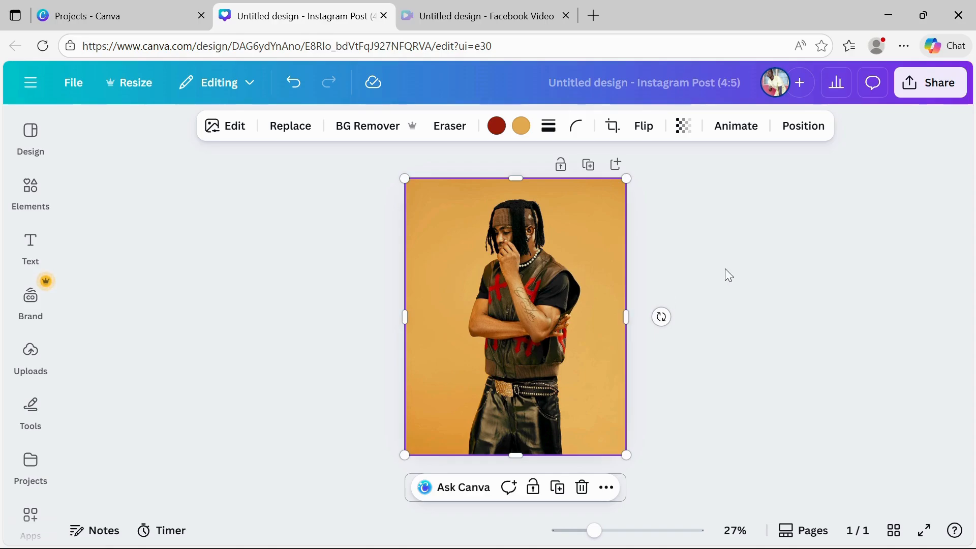
Add a heading text box reading FOLA onto the photo
left_click(31, 246)
left_click(189, 361)
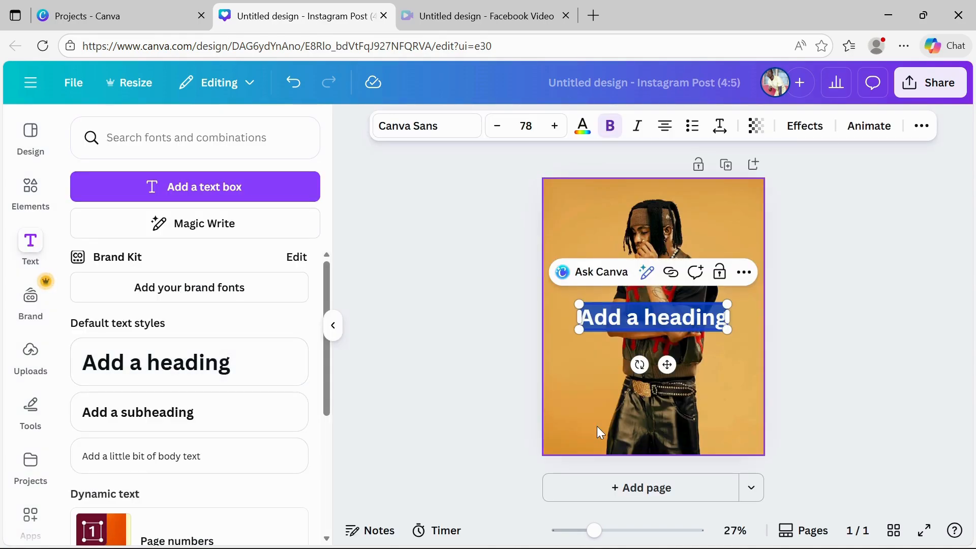
type("Fo")
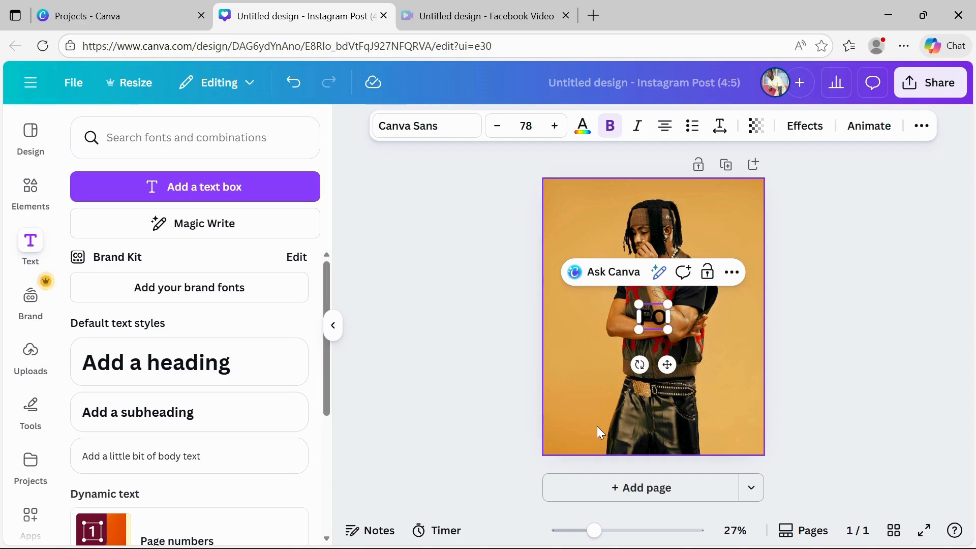
type("LA")
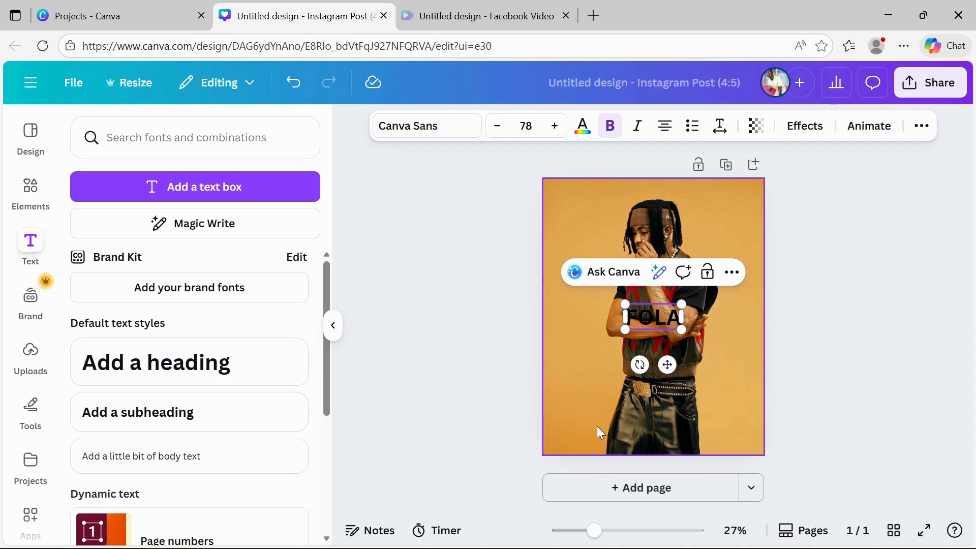
left_click(758, 416)
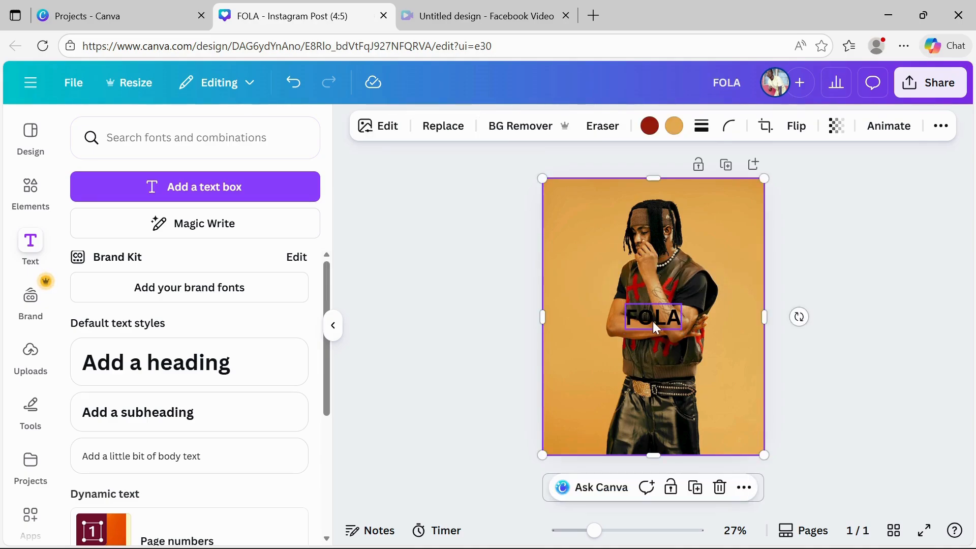
Open the TypeCraft app from the text effects of the FOLA heading
left_click(332, 326)
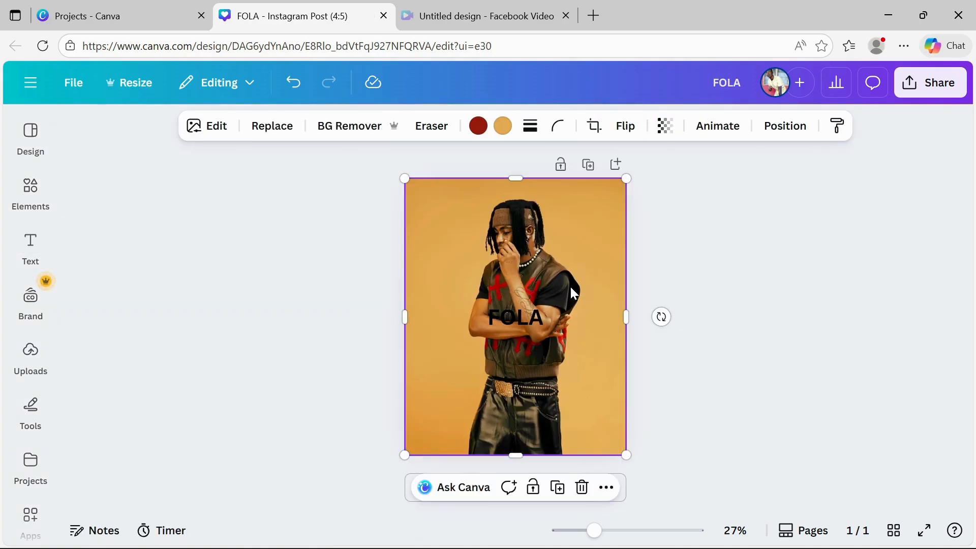
left_click(536, 319)
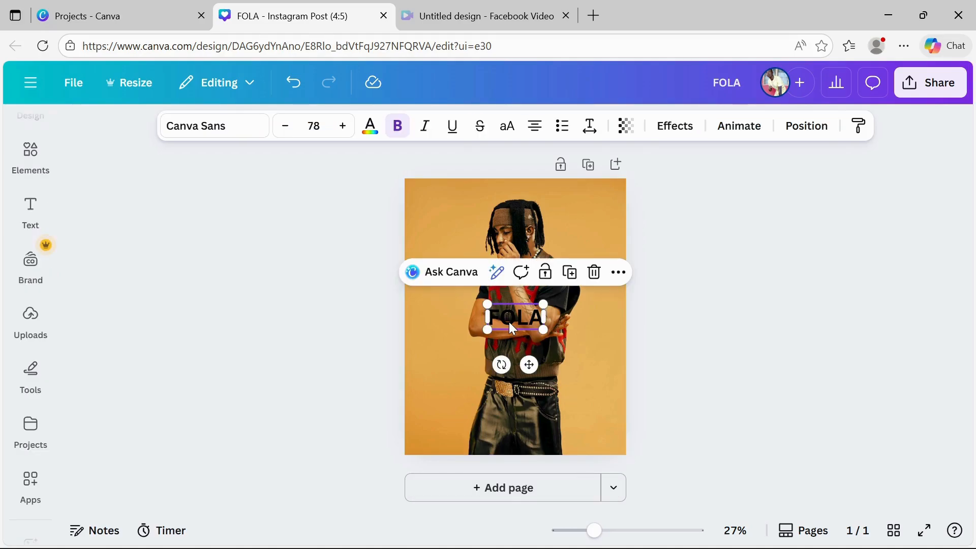
left_click(684, 126)
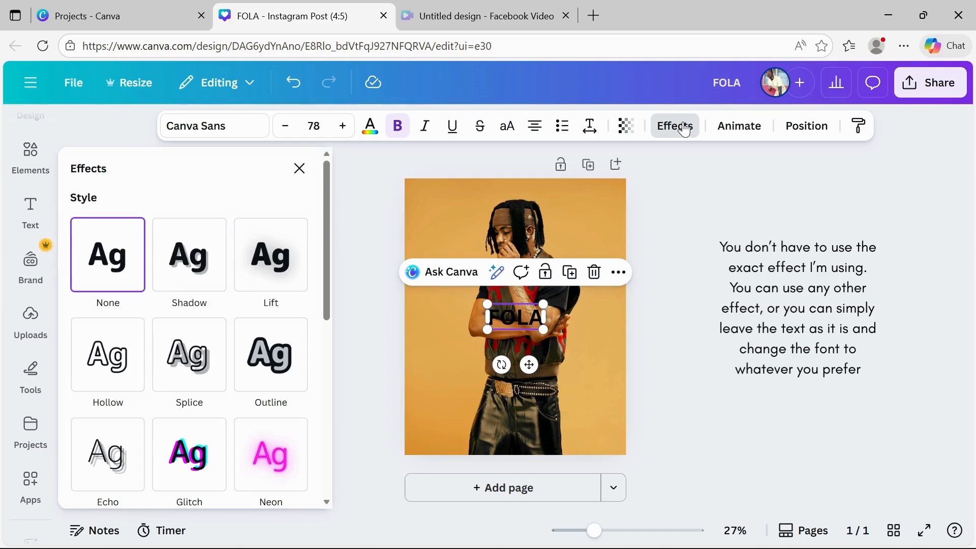
scroll(171, 417, "down", 5)
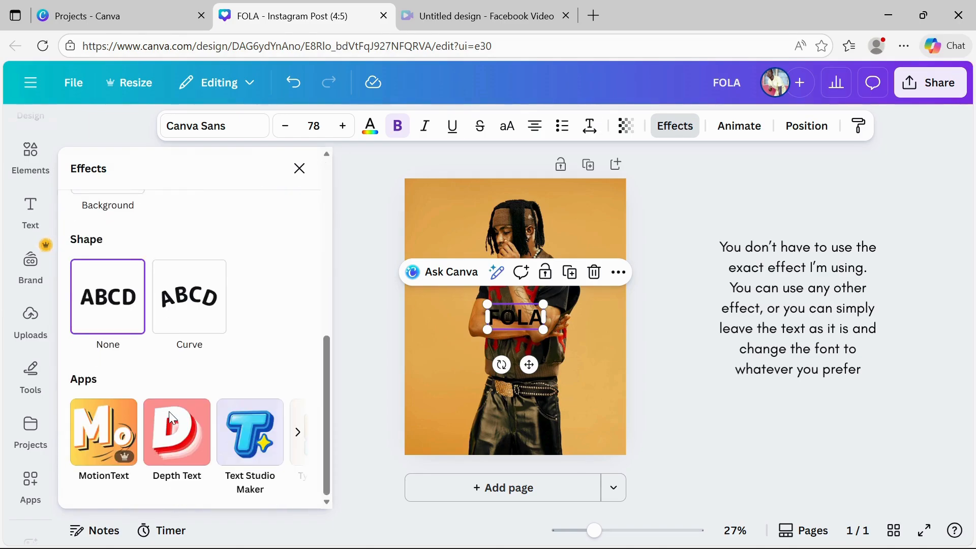
scroll(232, 433, "right", 3)
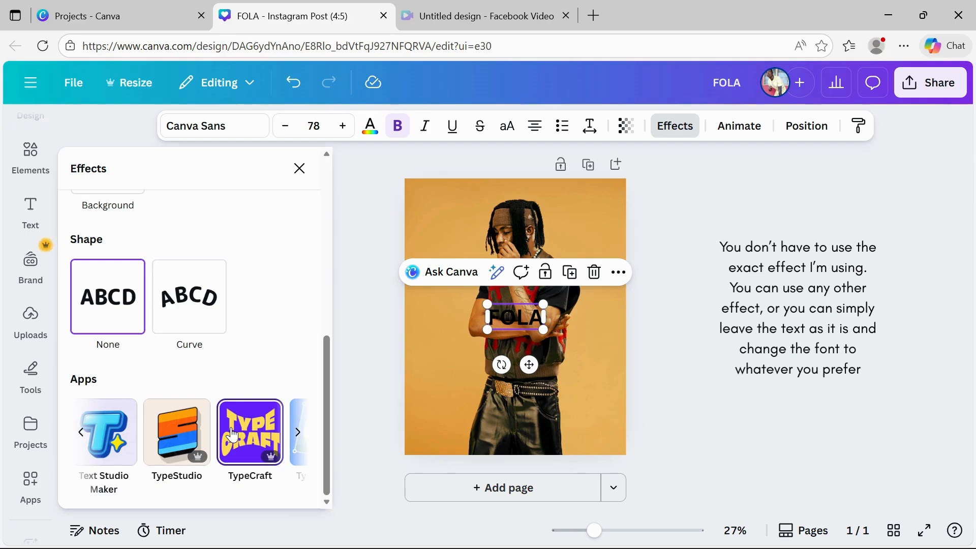
left_click(232, 435)
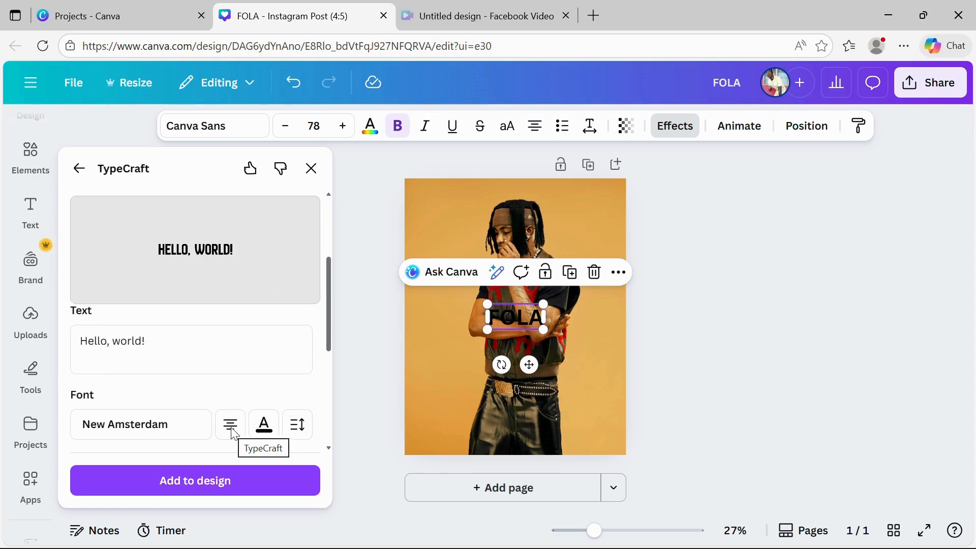
Replace the TypeCraft sample text with FOLa
left_click(202, 338)
key("ctrl+a")
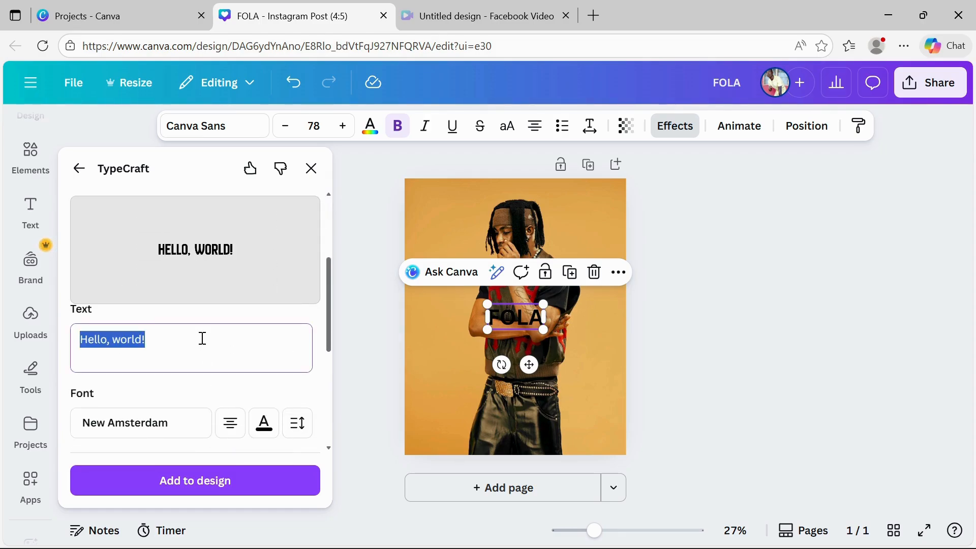
type("fo")
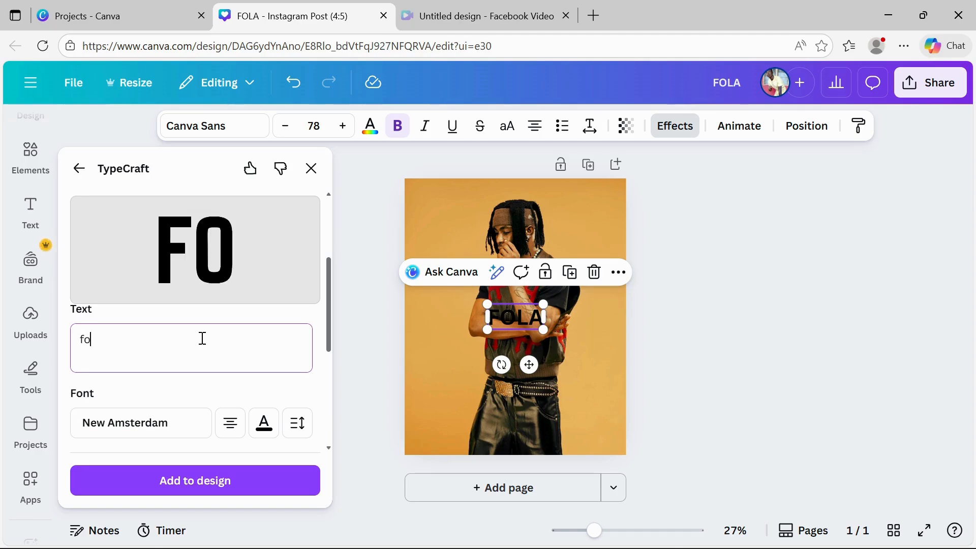
key("ctrl+a")
type("FOLa")
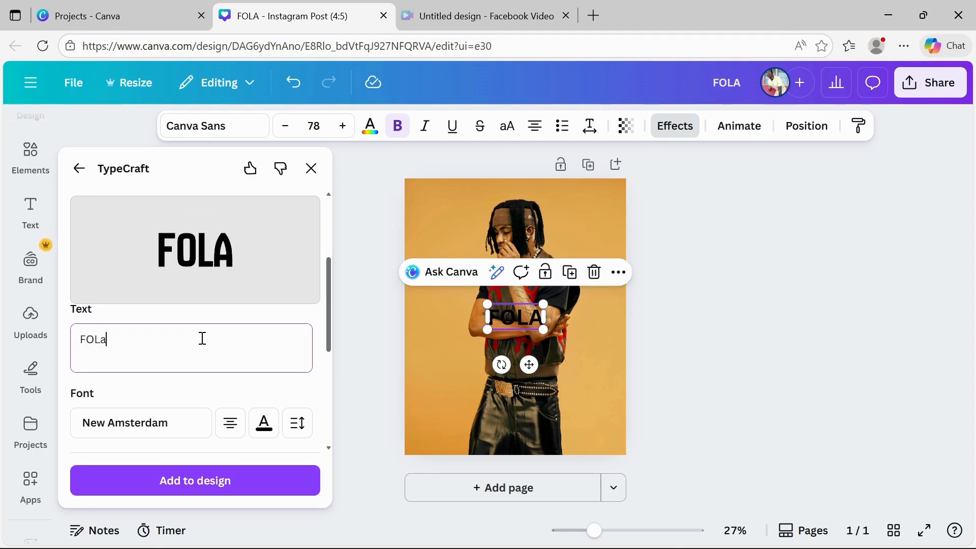
Choose a bulging warp effect for the TypeCraft text
scroll(172, 344, "down", 2)
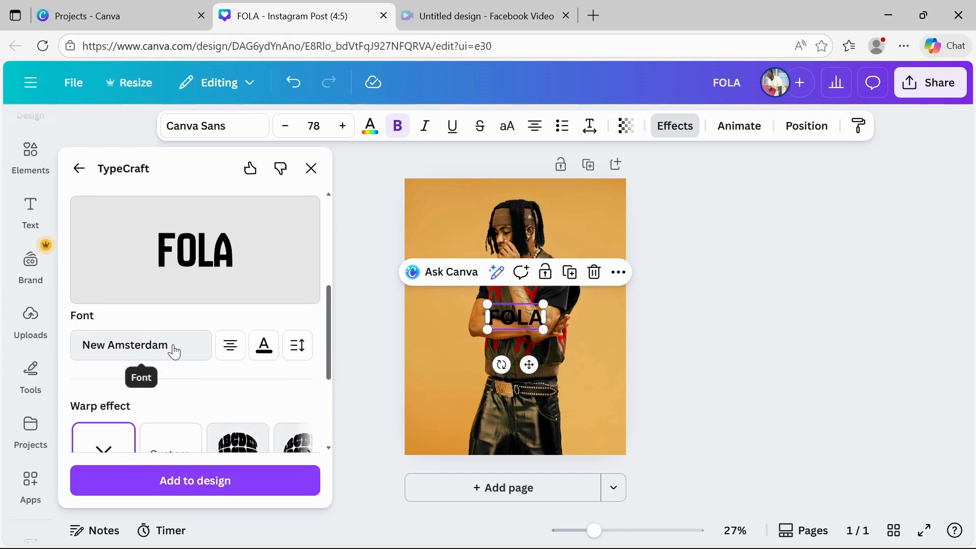
scroll(174, 351, "down", 2)
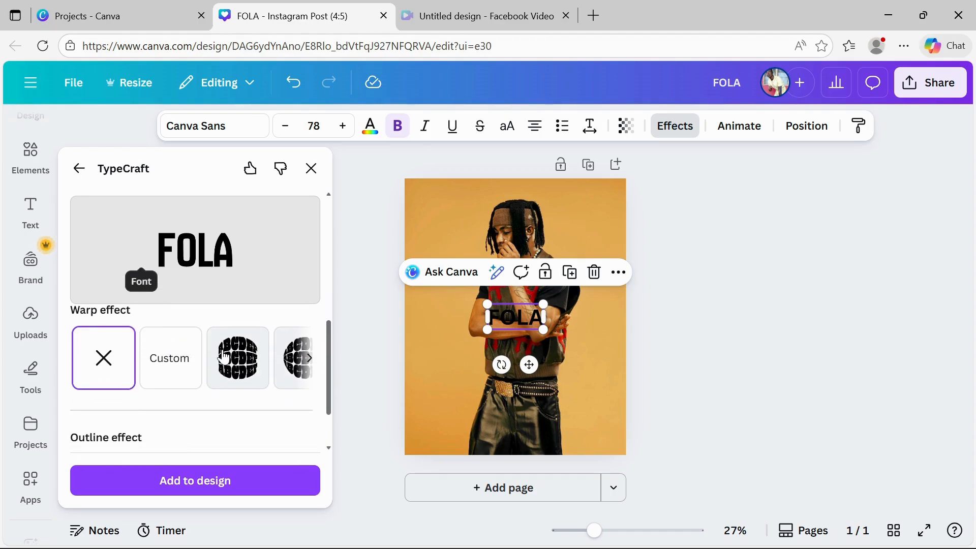
scroll(224, 356, "right", 2)
scroll(223, 356, "right", 5)
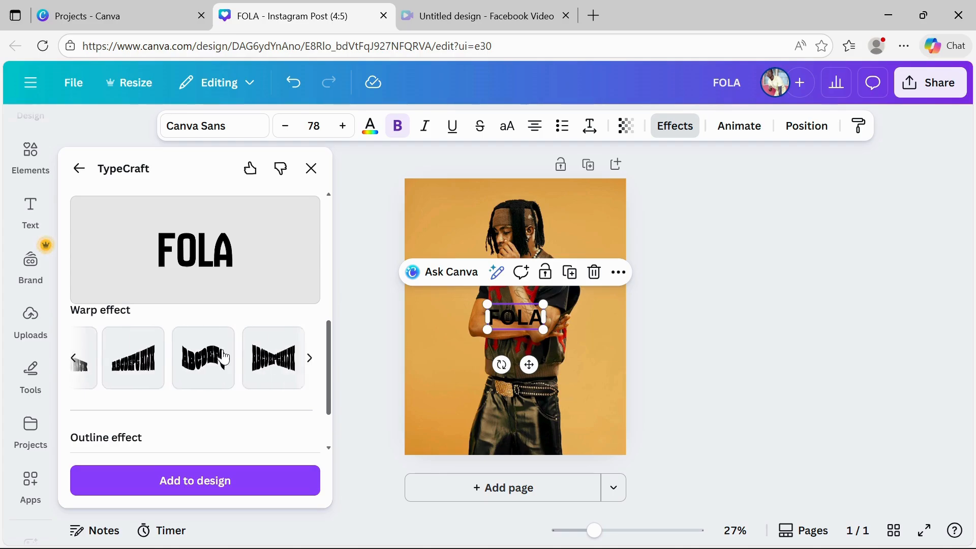
scroll(122, 363, "left", 2)
left_click(122, 363)
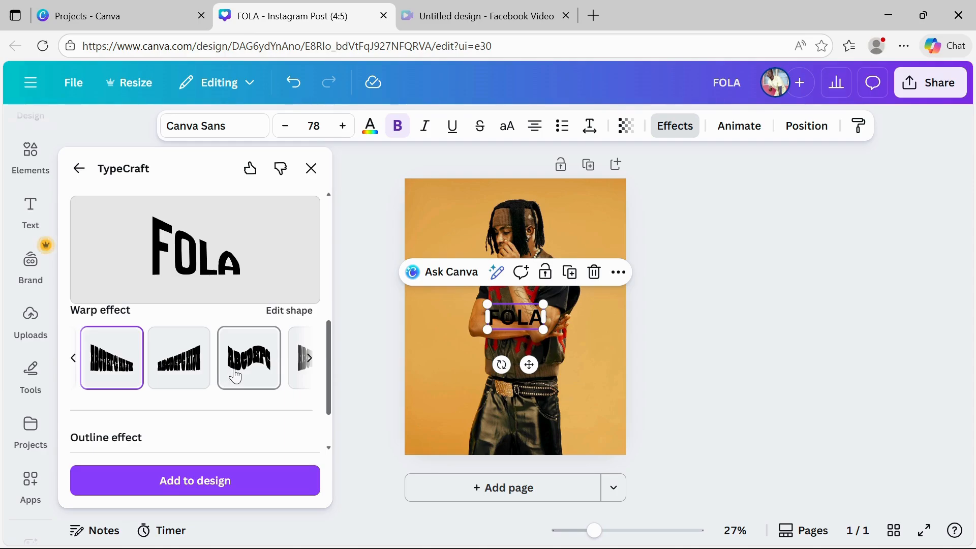
scroll(239, 376, "right", 3)
scroll(244, 379, "right", 5)
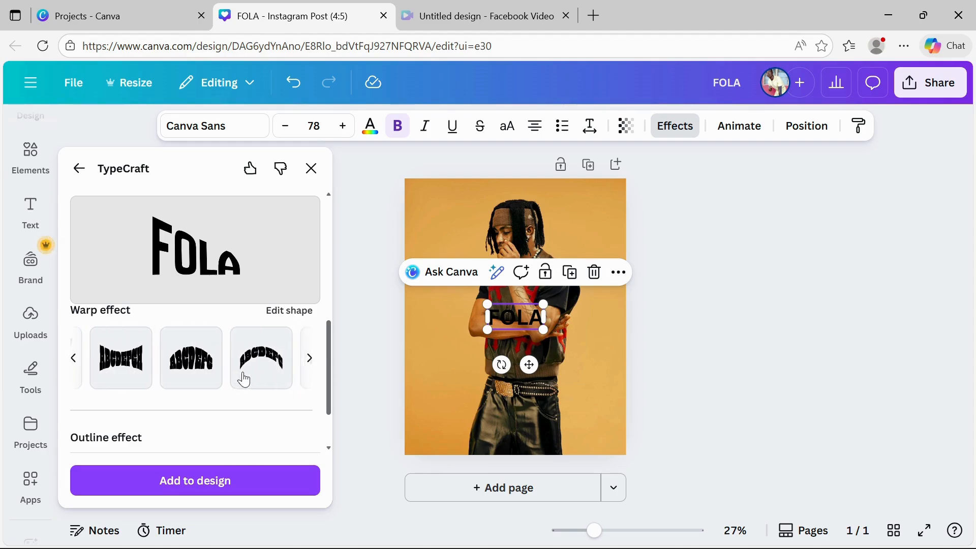
scroll(244, 379, "left", 2)
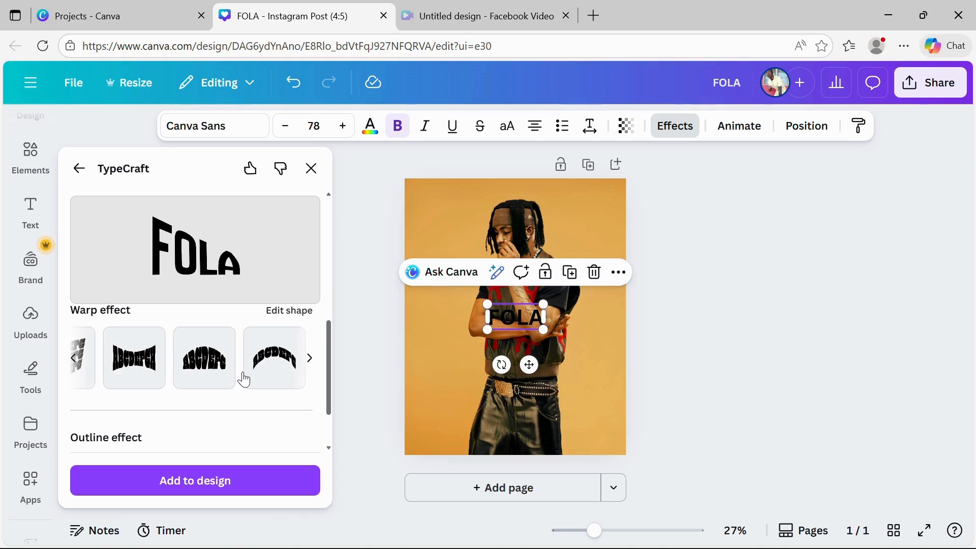
left_click(141, 368)
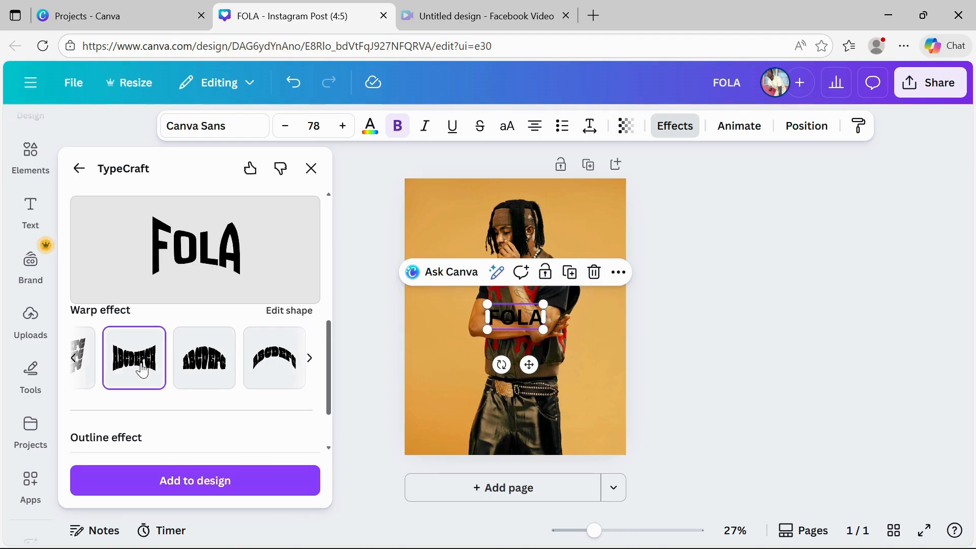
Set the TypeCraft text colour to red
scroll(252, 451, "down", 2)
scroll(253, 451, "up", 3)
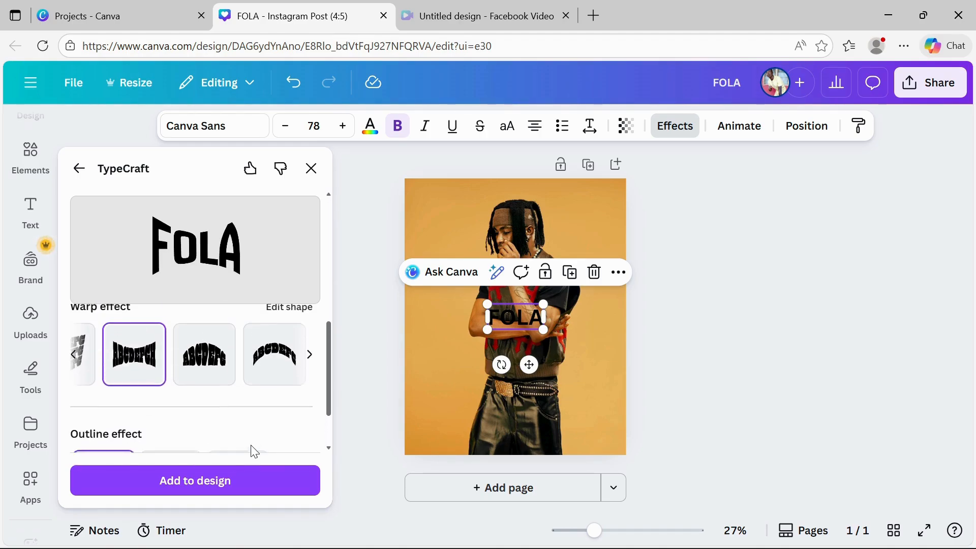
scroll(259, 407, "up", 2)
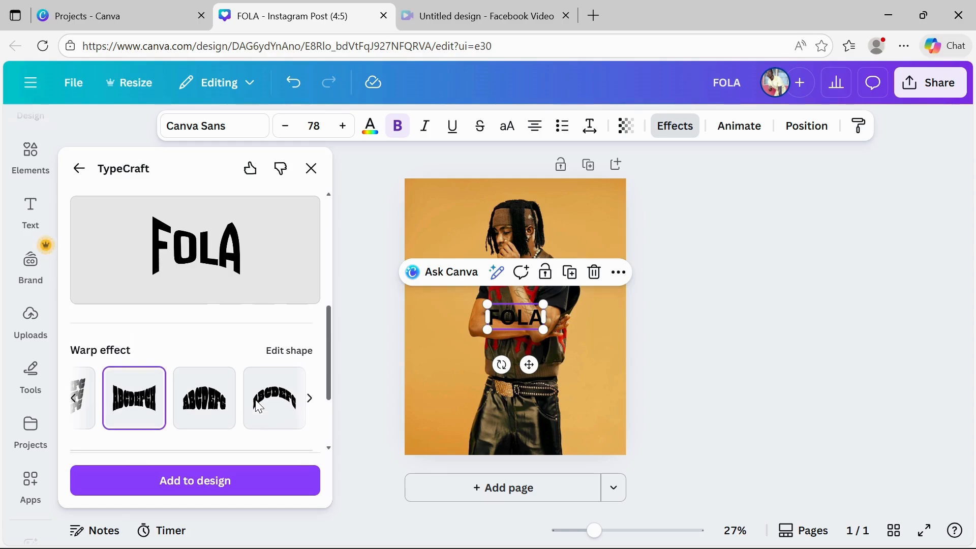
scroll(259, 407, "up", 3)
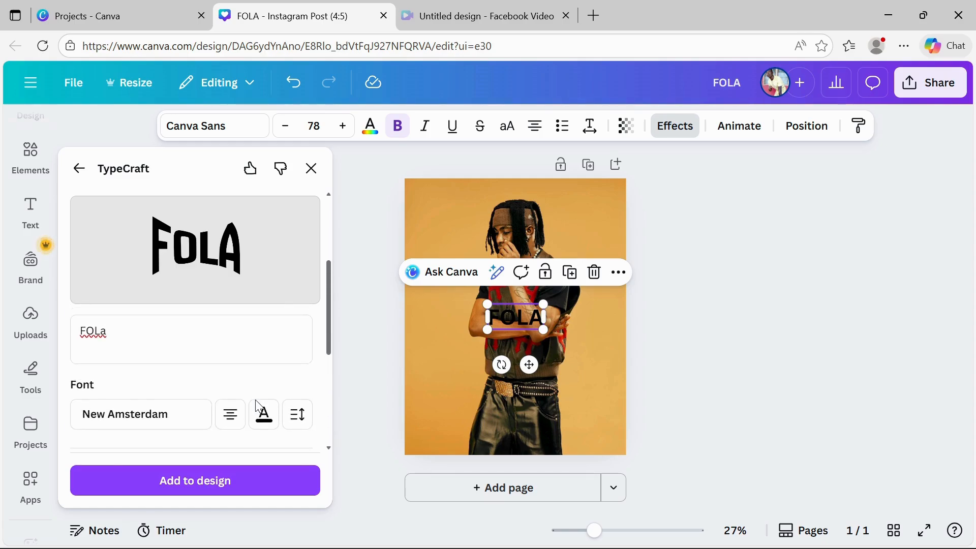
left_click(263, 414)
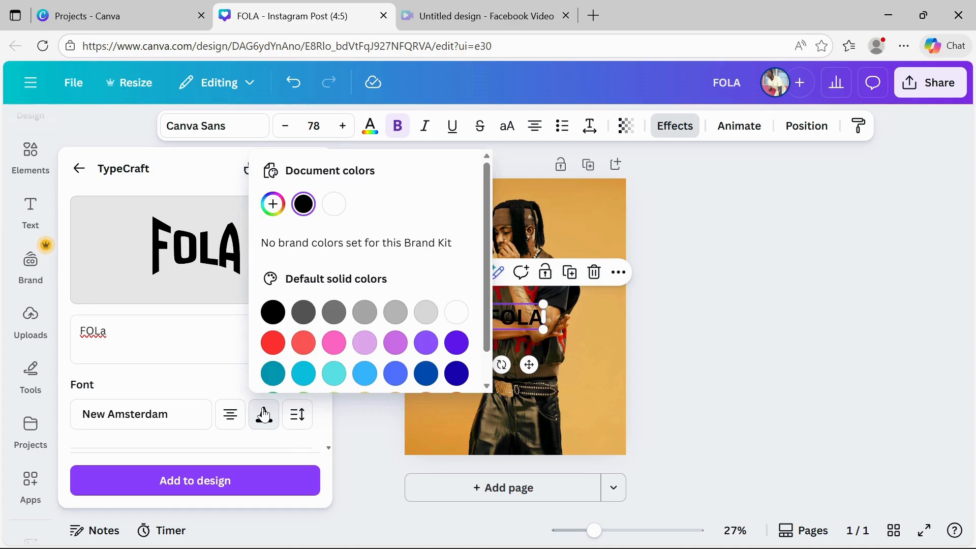
left_click(275, 344)
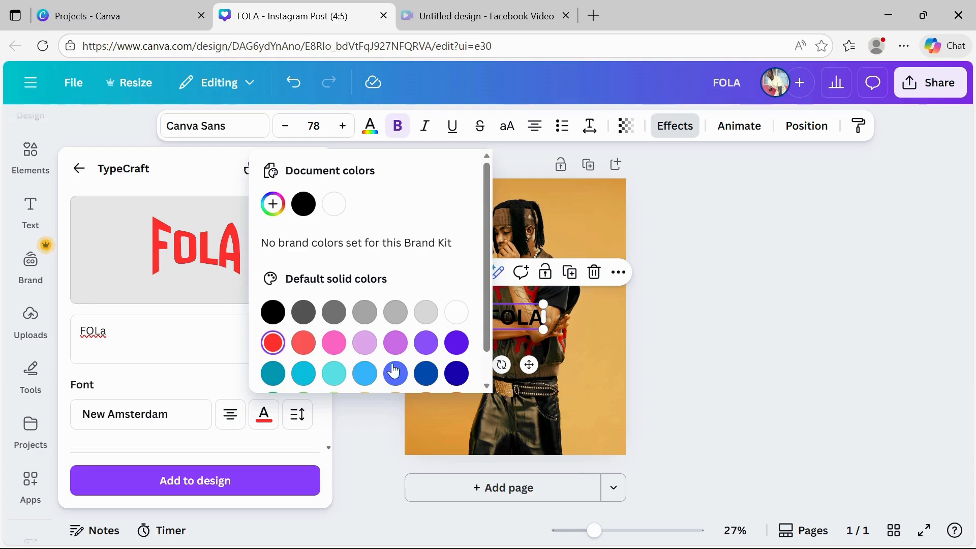
left_click(203, 385)
Add the warped red FOLA text to the design and move it to the page's top-left corner
scroll(202, 384, "down", 5)
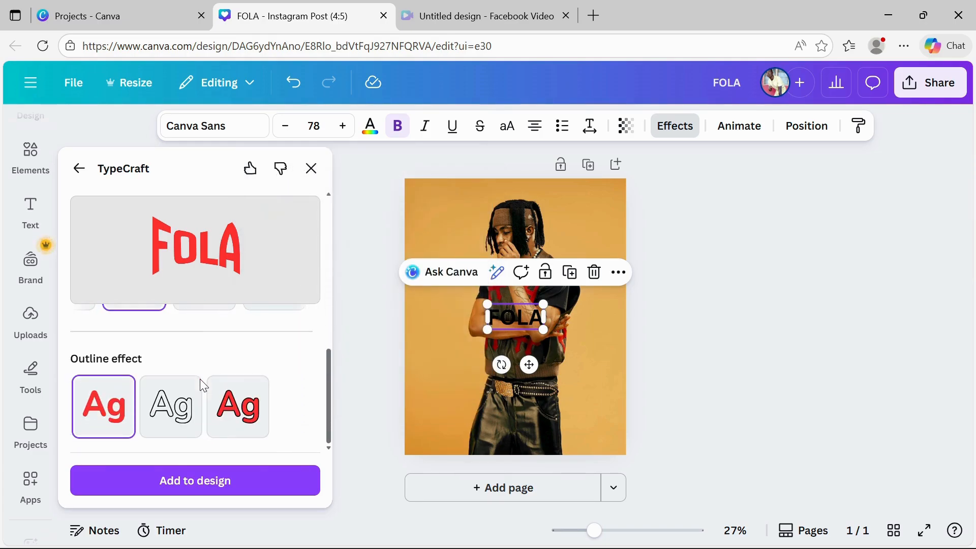
left_click(185, 483)
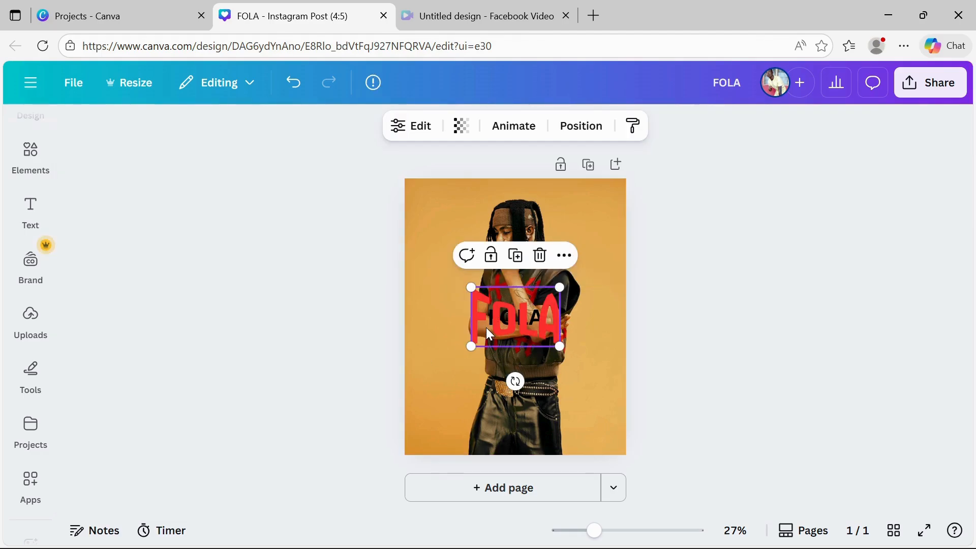
left_click_drag(502, 324, 432, 212)
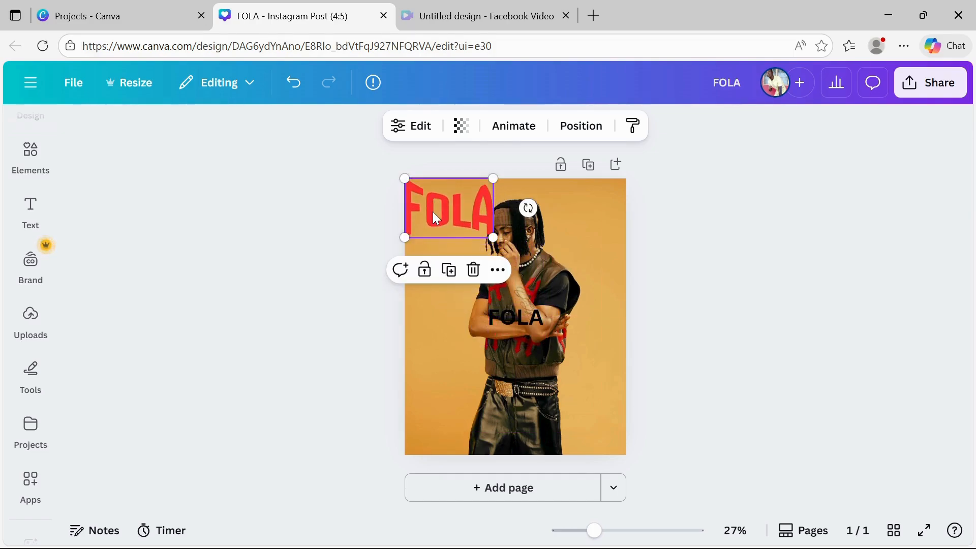
Enlarge the warped red FOLA title so it spans the full width of the page's upper half
left_click_drag(493, 237, 634, 322)
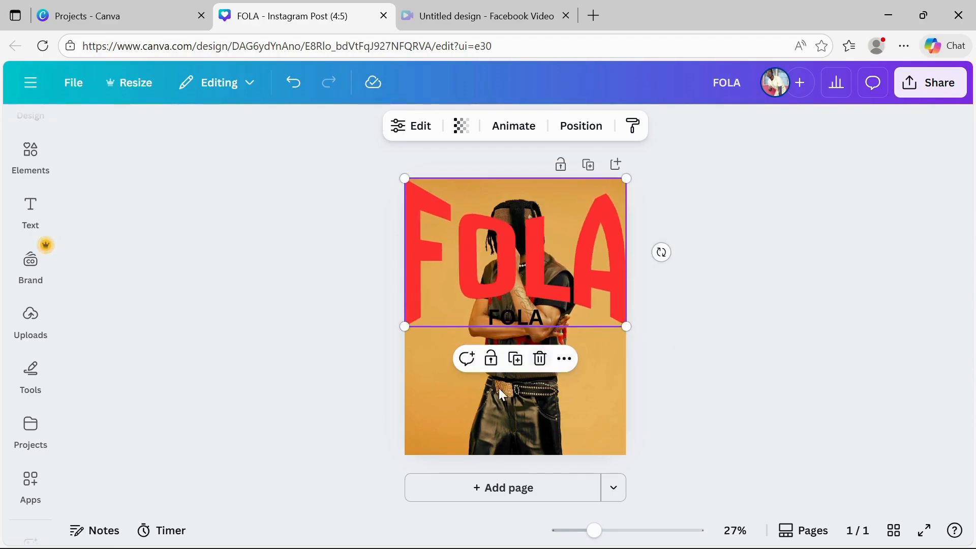
Delete the small black FOLA text from the middle of the photo
left_click(509, 329)
key("Delete")
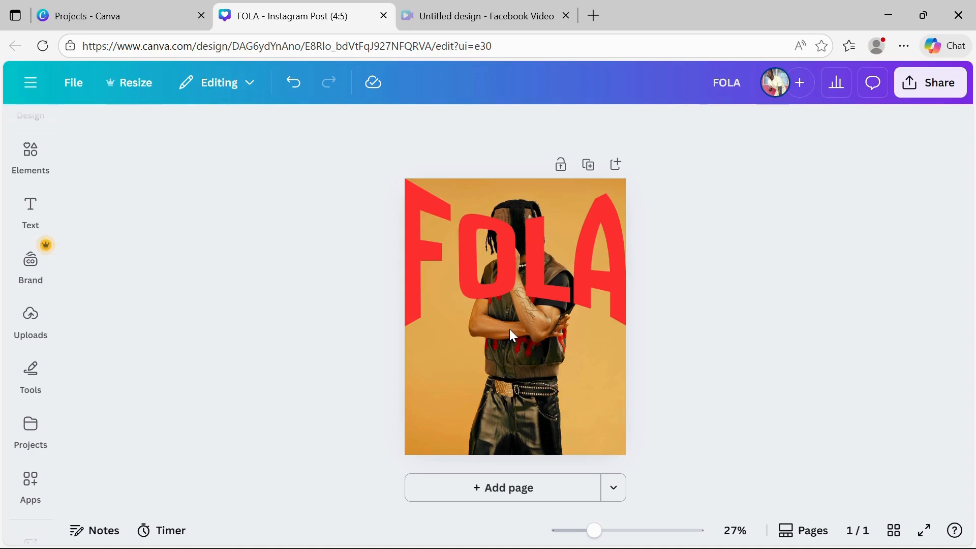
Duplicate the photo in place and remove the copy's background so the person stands in front of the FOLA title
left_click(510, 328)
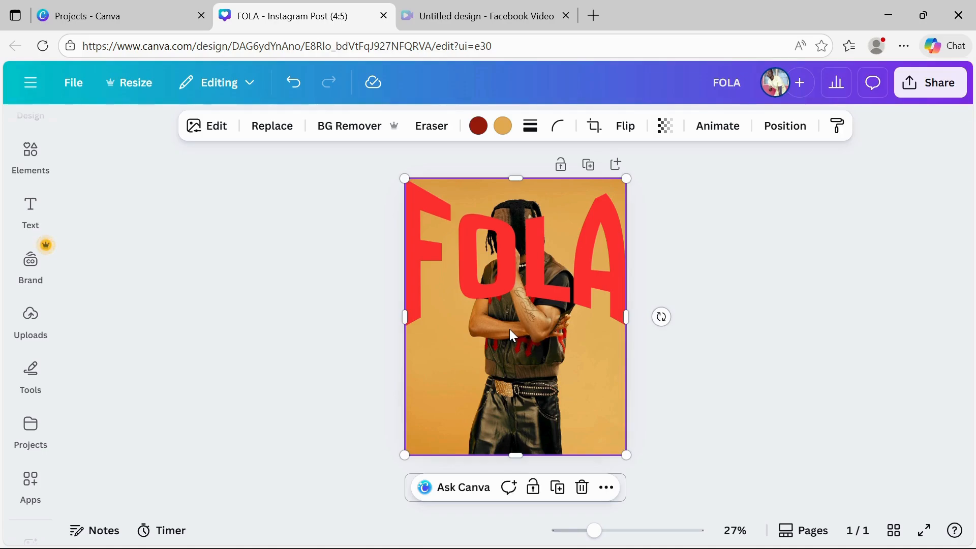
right_click(509, 329)
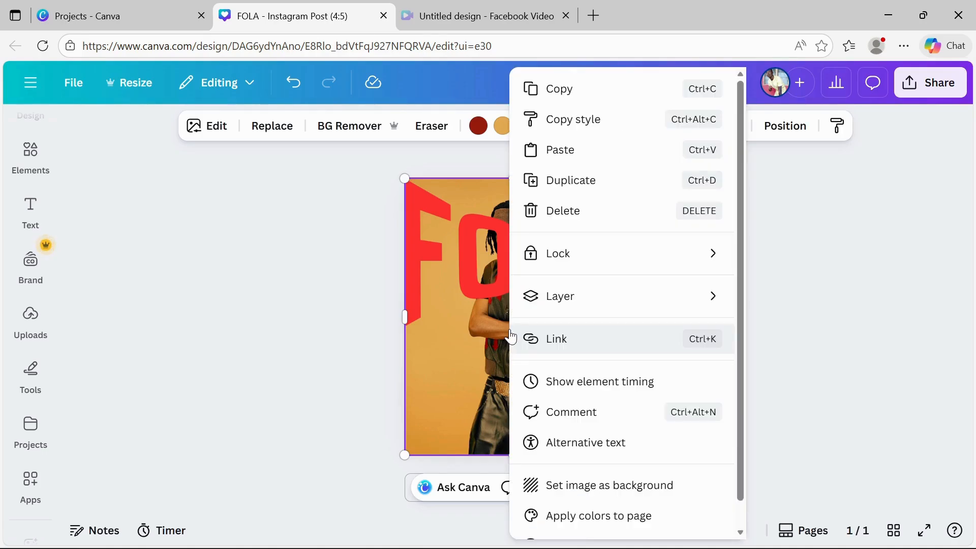
left_click(561, 92)
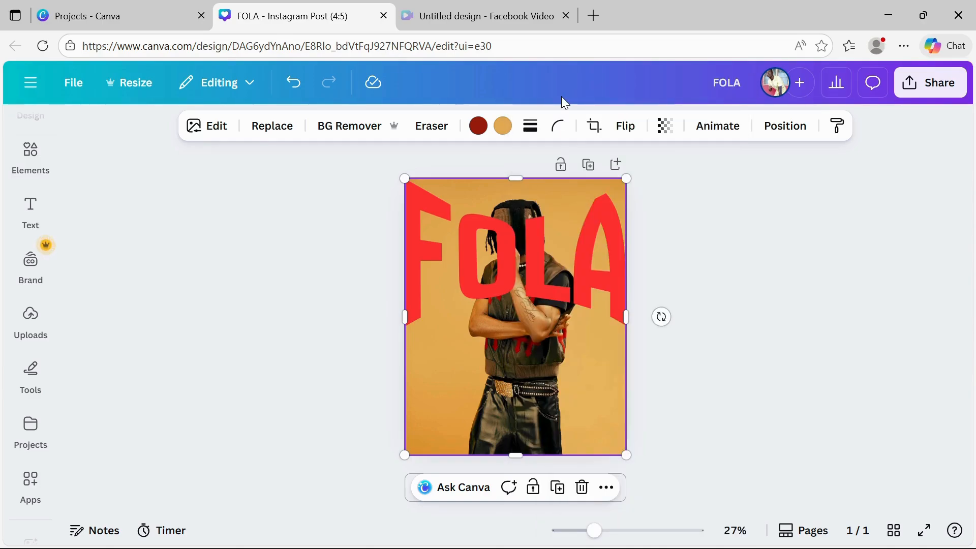
key("ctrl+v")
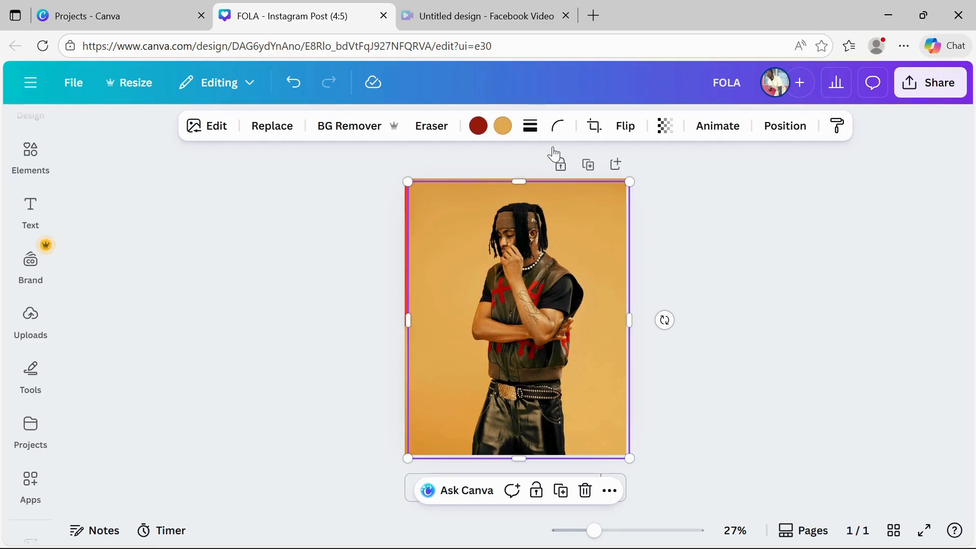
left_click_drag(524, 241, 523, 241)
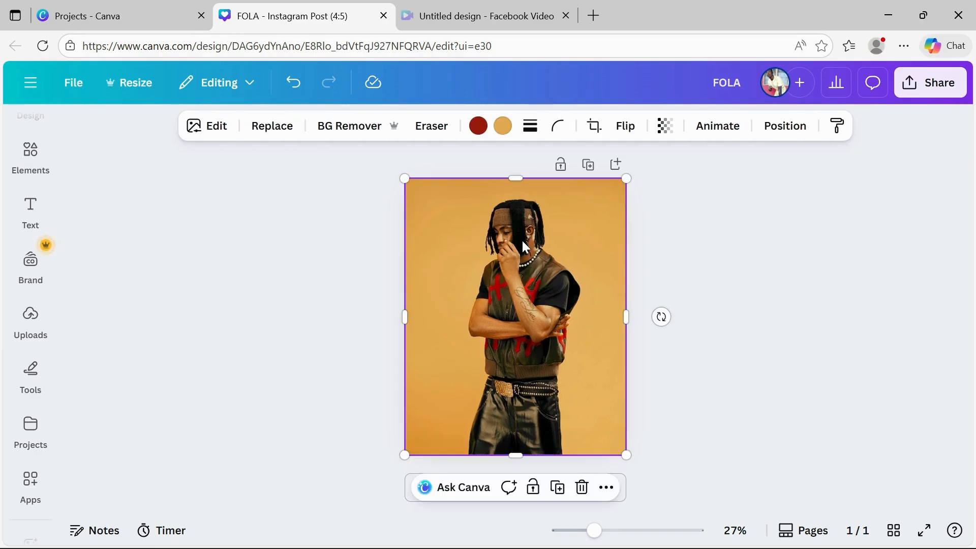
left_click(349, 125)
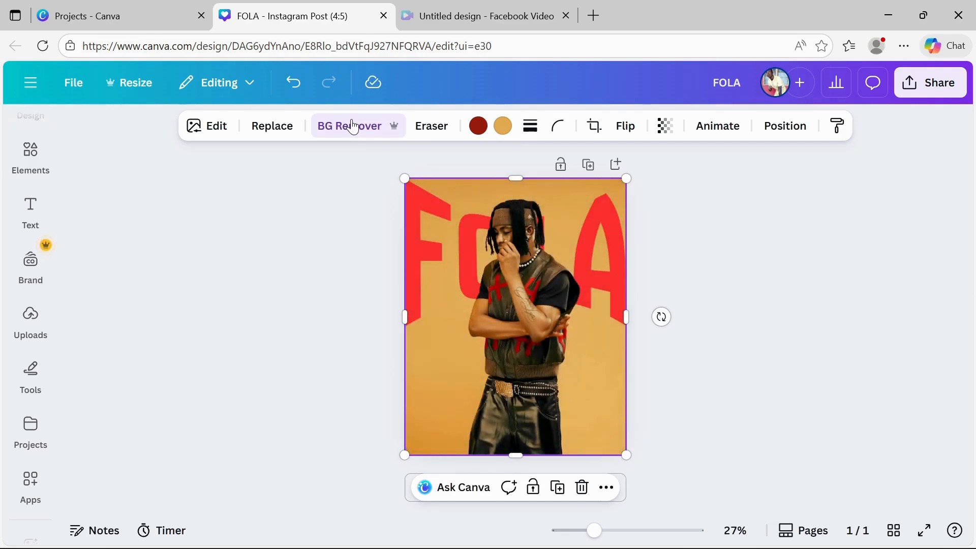
left_click(703, 483)
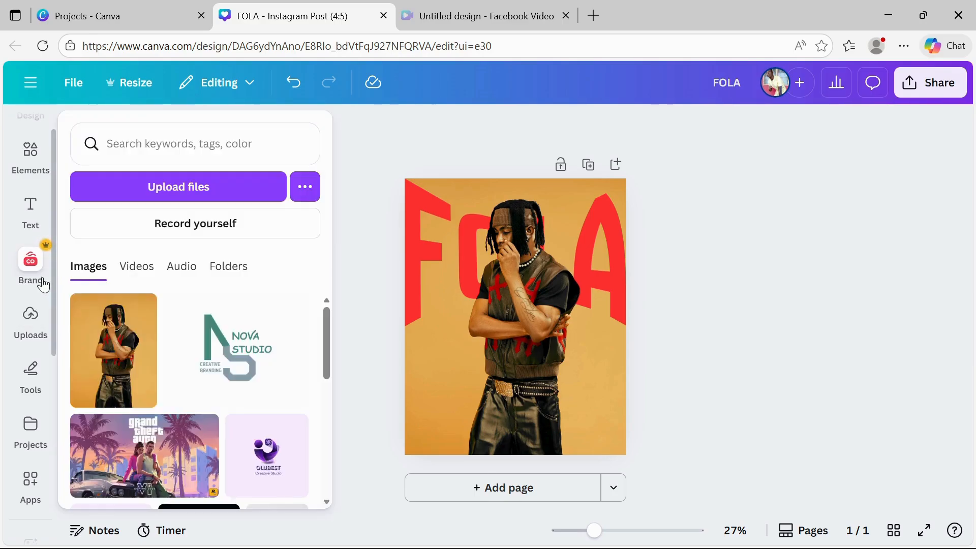
Add a subheading text box reading FOLA and PON DIS on two lines
left_click(43, 284)
left_click(31, 211)
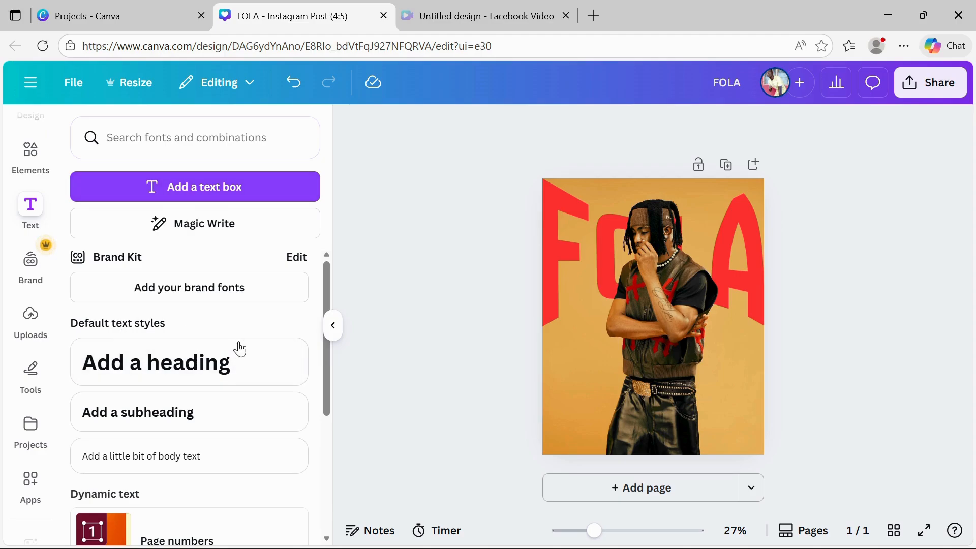
left_click(147, 424)
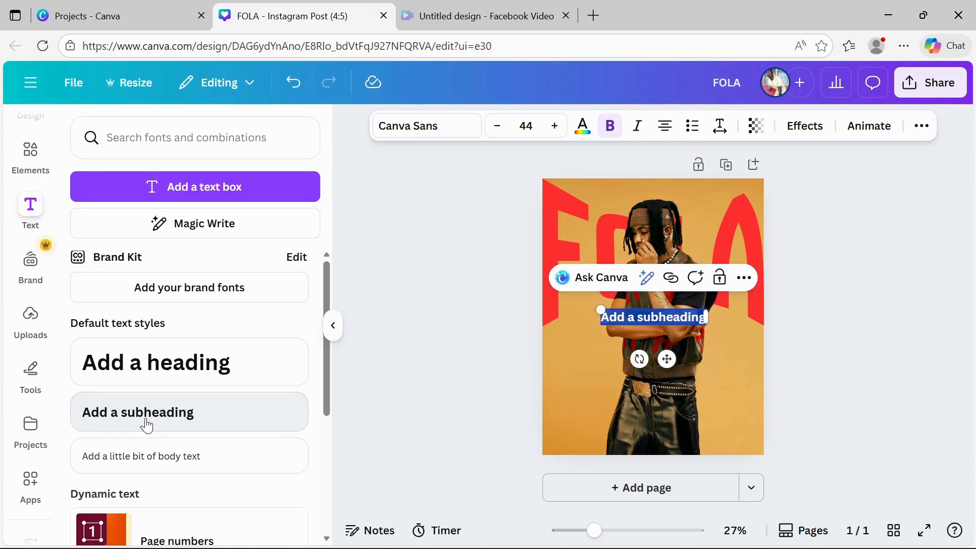
type("FOLA")
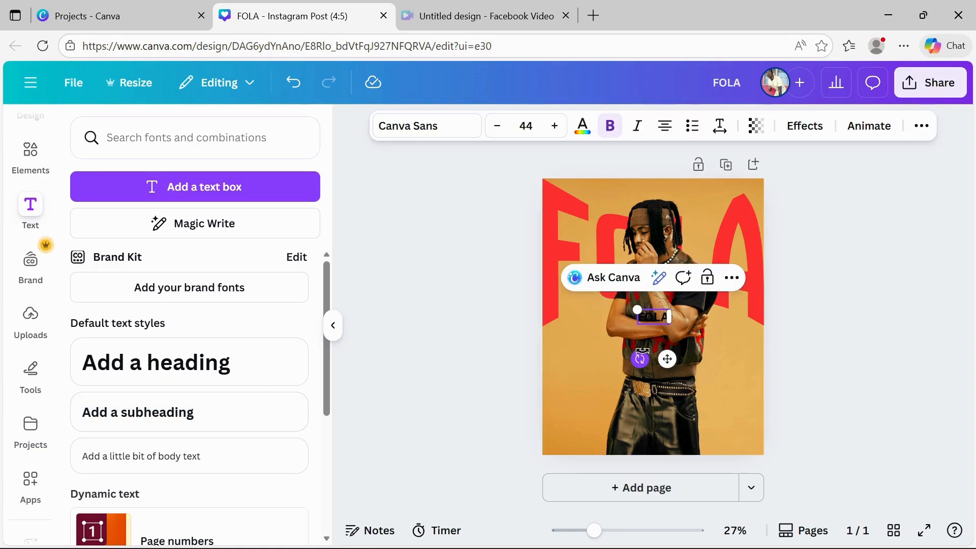
key("Return")
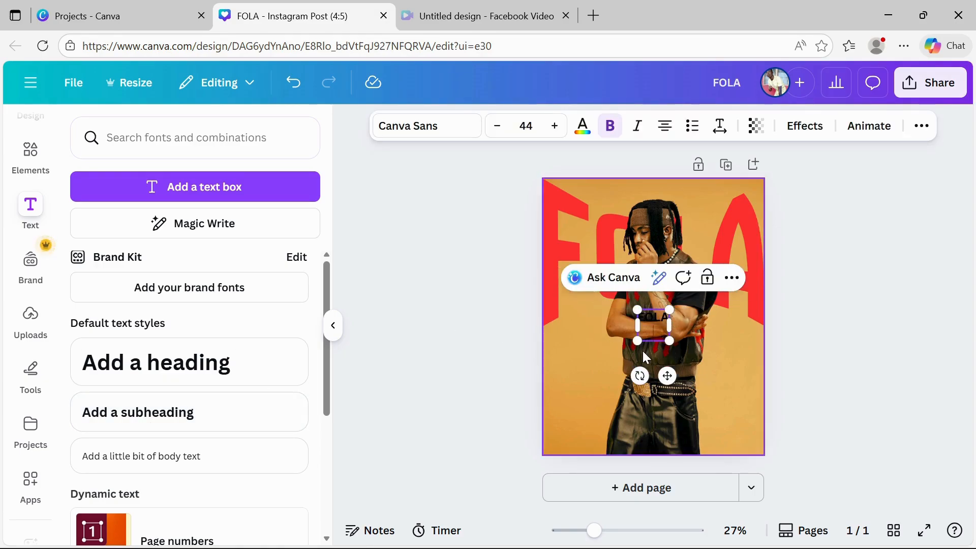
type("PON DIS")
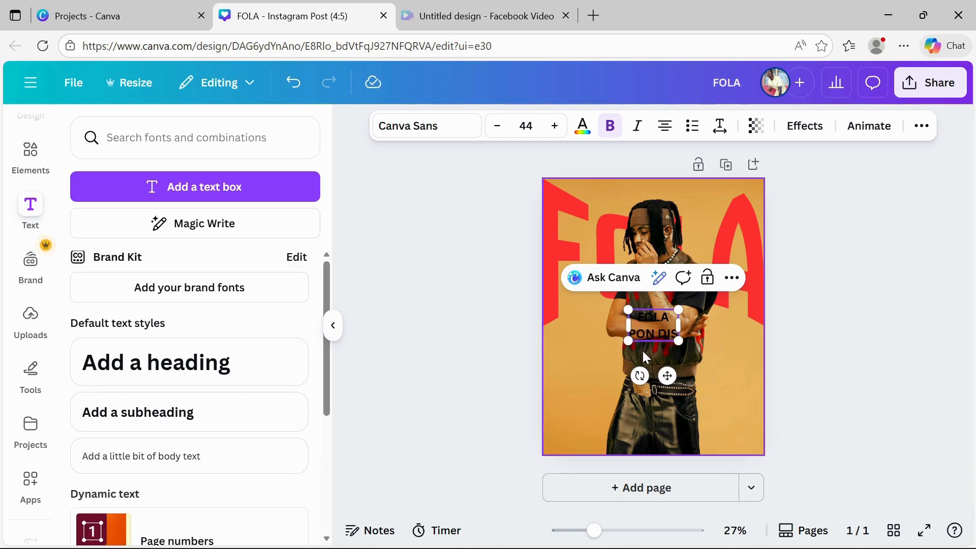
Move the FOLA PON DIS text to the page's lower-left area
left_click(334, 326)
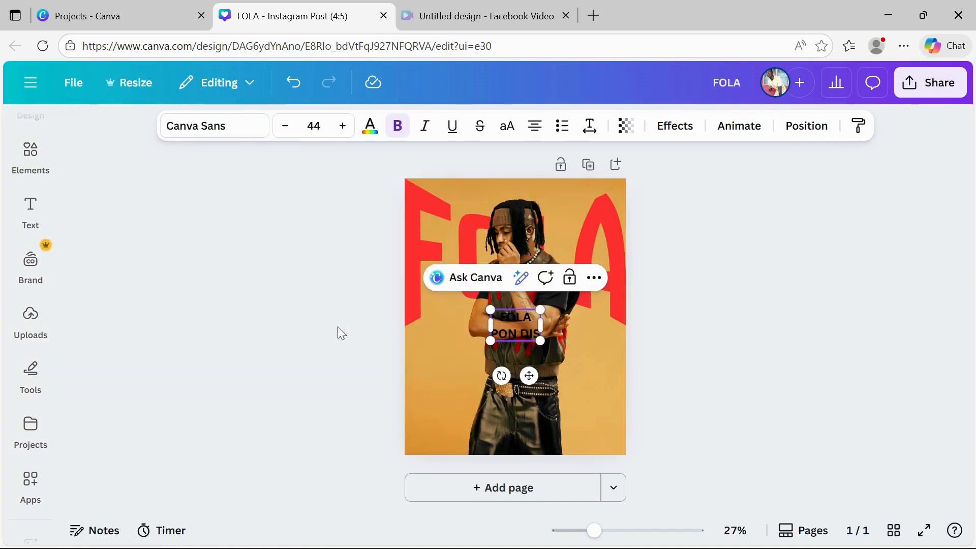
left_click(662, 355)
left_click(498, 333)
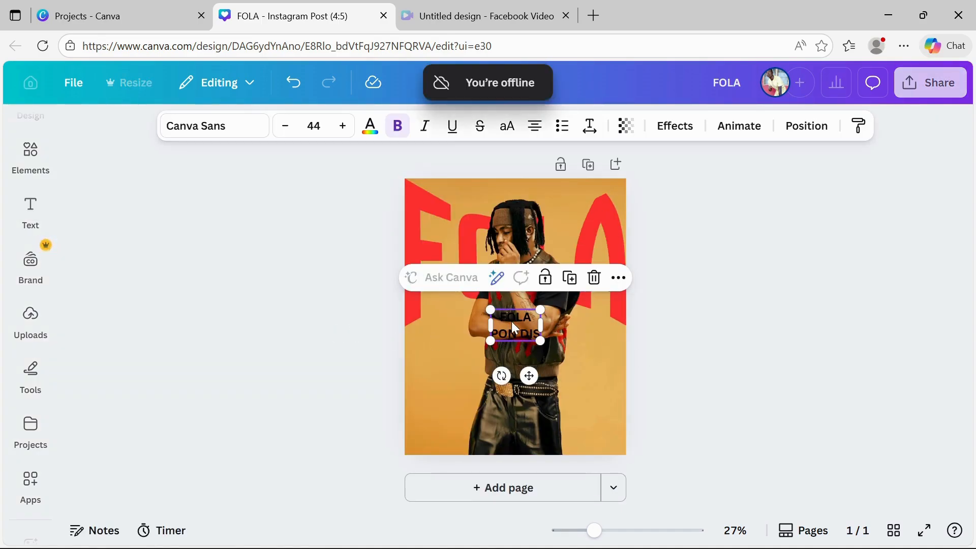
left_click_drag(493, 330, 425, 364)
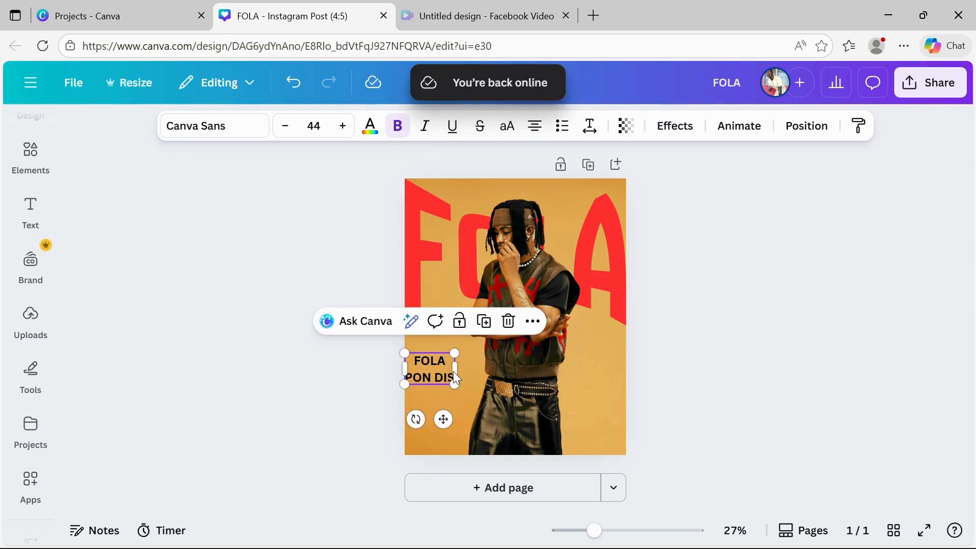
Left-align the FOLA PON DIS text and set its font to Big Shoulders Display
left_click(537, 130)
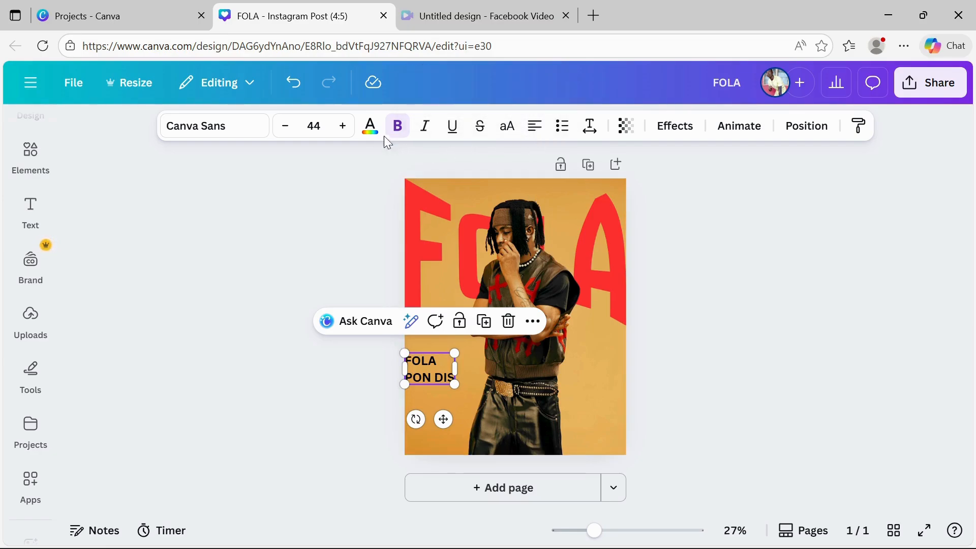
left_click(370, 130)
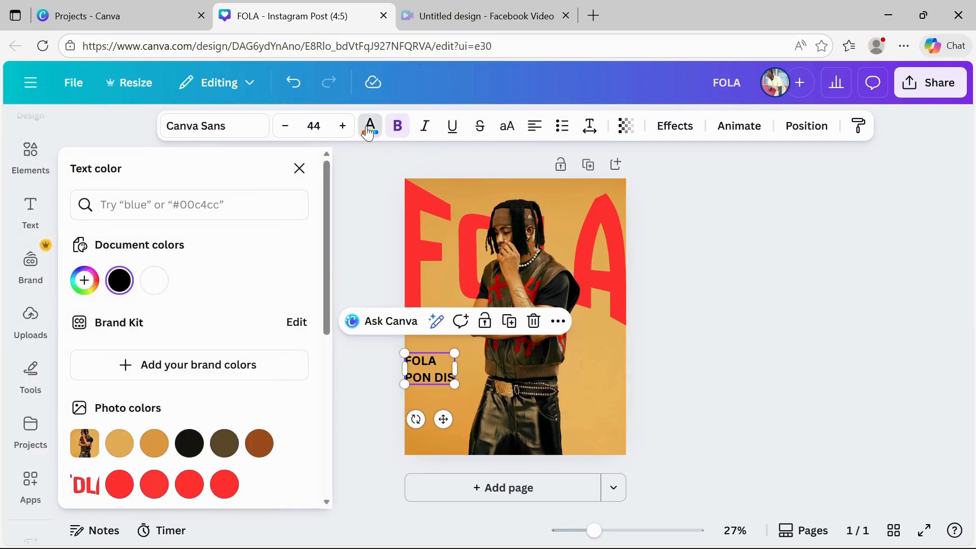
left_click(249, 131)
scroll(193, 356, "down", 5)
left_click(136, 303)
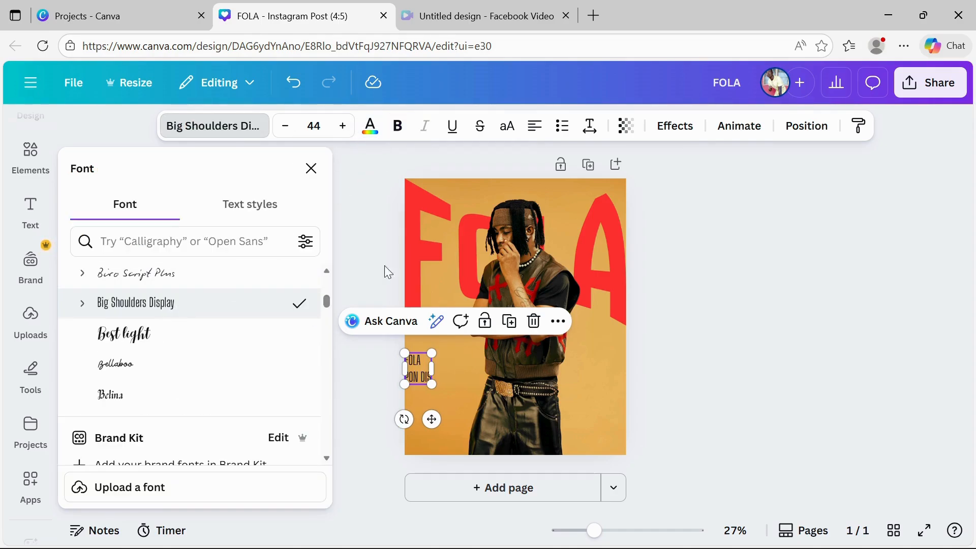
Set the FOLA PON DIS text's line spacing to 1.03 and letter spacing to 15
left_click(590, 127)
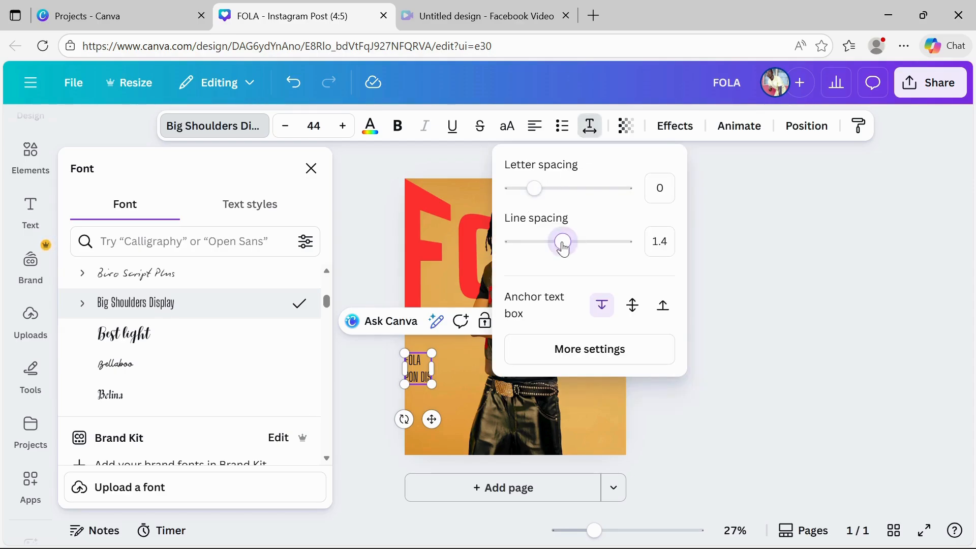
left_click_drag(563, 248, 544, 250)
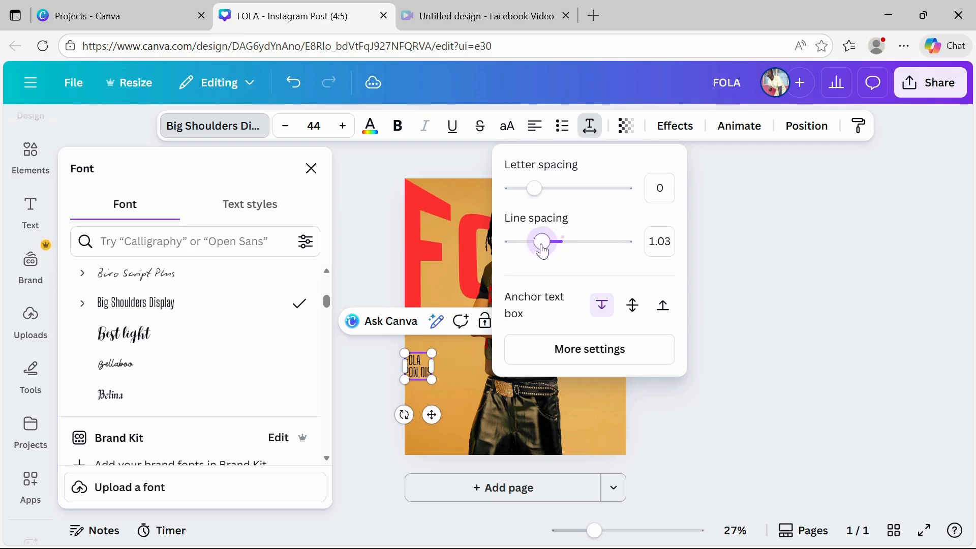
left_click_drag(536, 196, 536, 195)
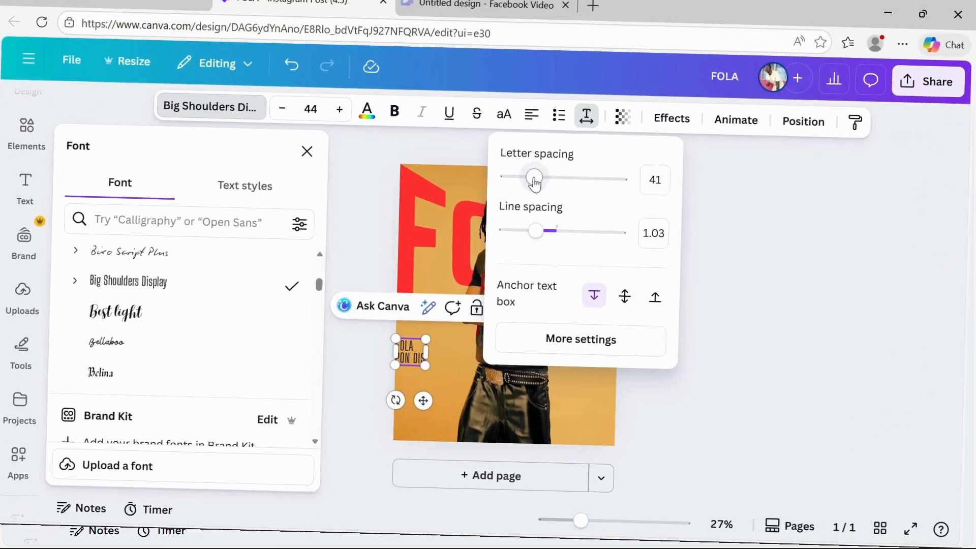
left_click(697, 295)
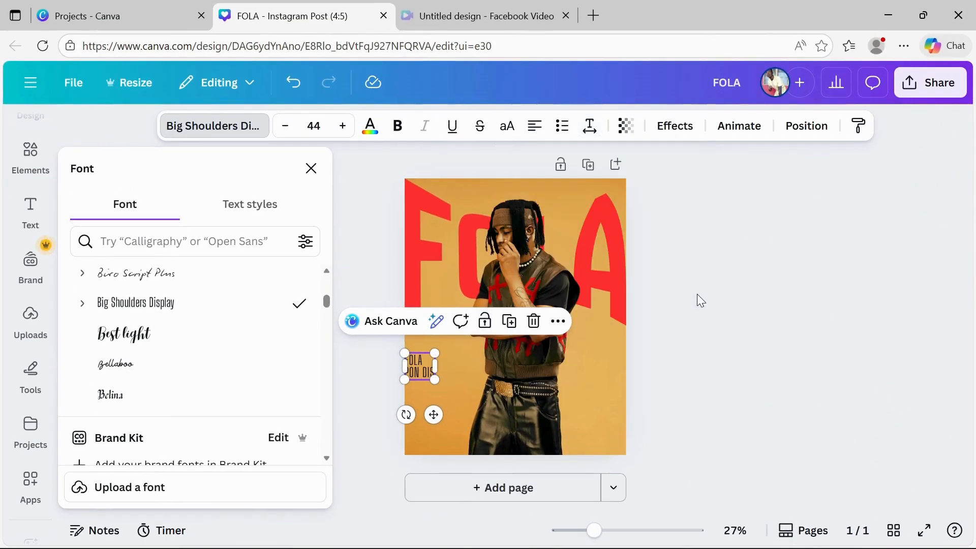
left_click(362, 379)
left_click(423, 366)
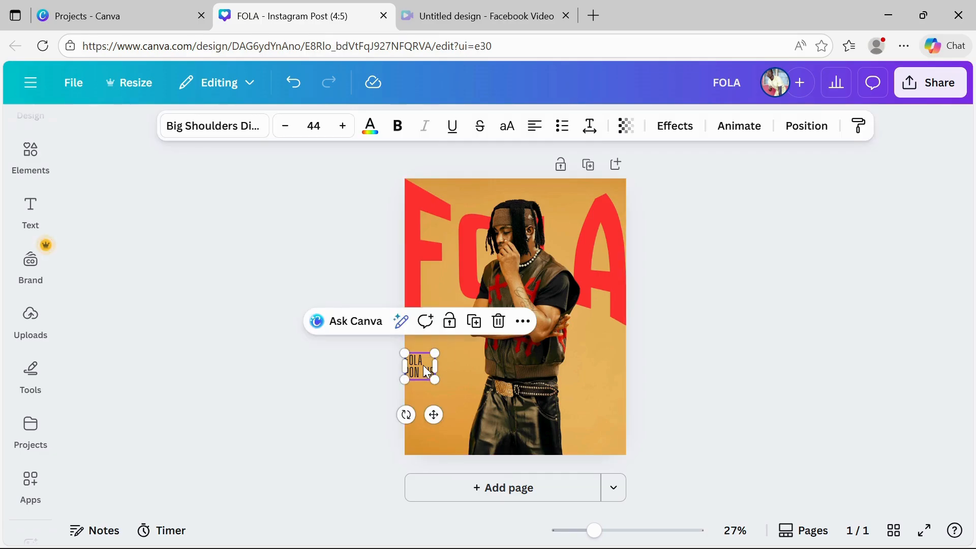
Add a CATHARSIS subheading in the Montserrat font and place it at the page's lower right
left_click(31, 210)
left_click(150, 412)
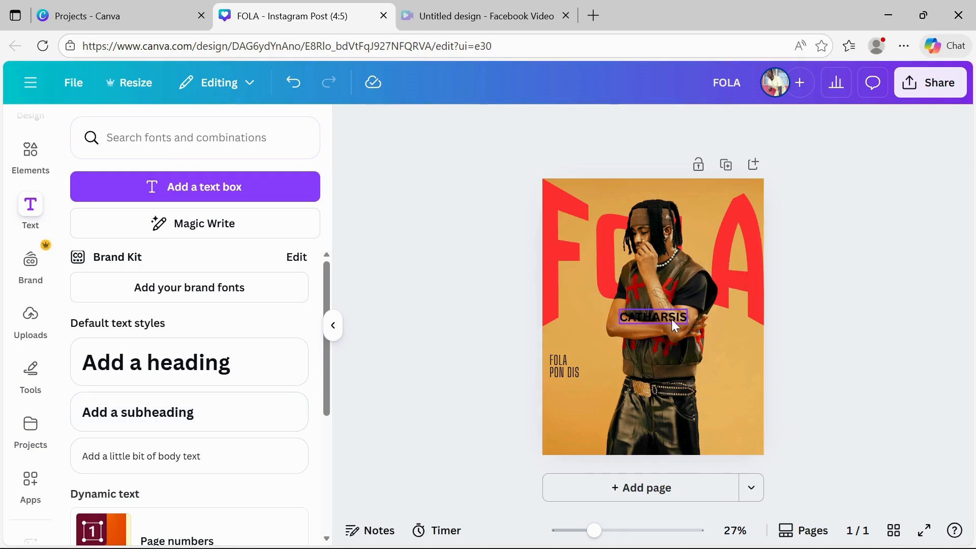
left_click(661, 319)
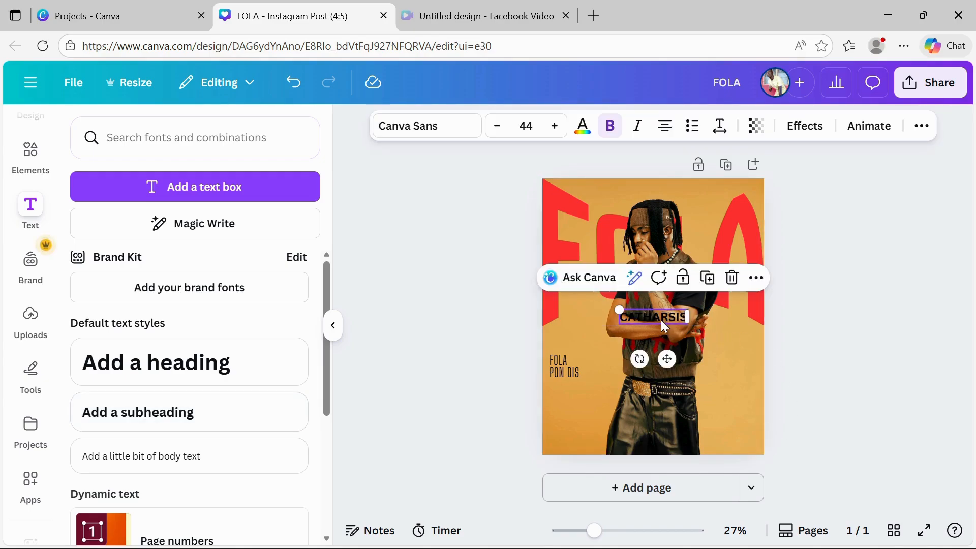
left_click(552, 371)
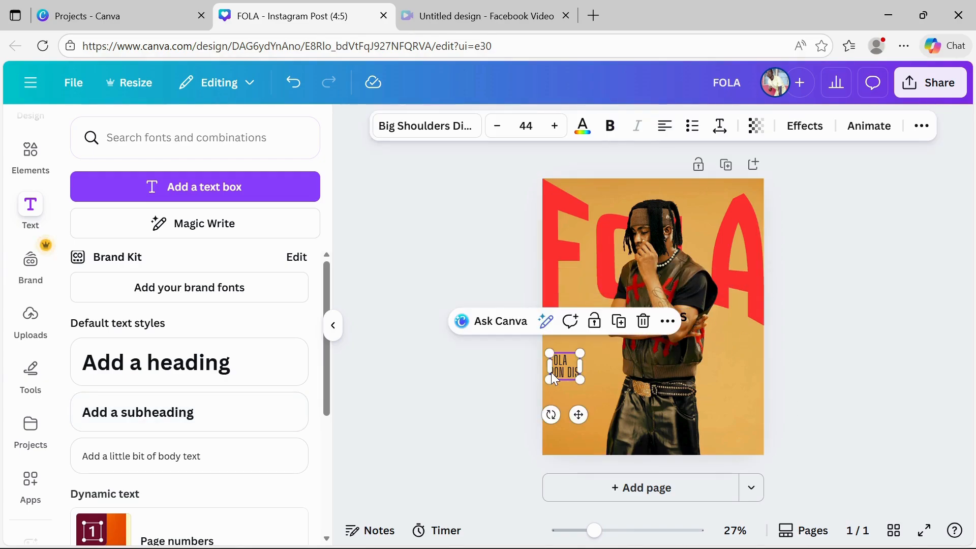
left_click(687, 318)
left_click(661, 318)
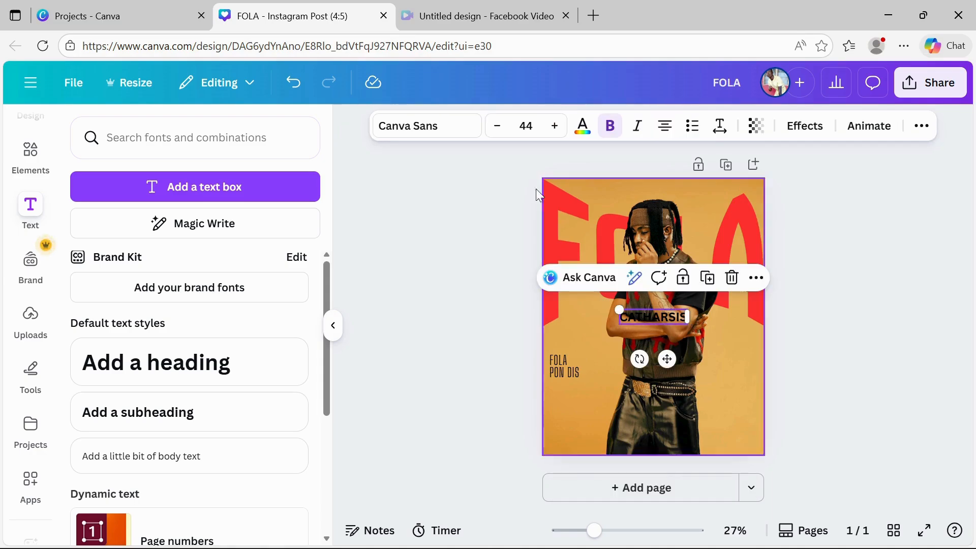
left_click(427, 126)
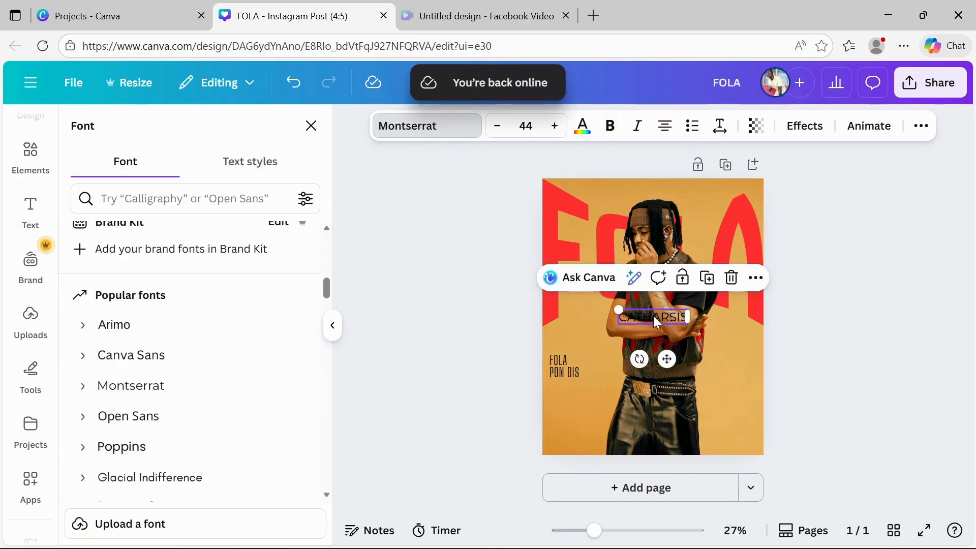
left_click(719, 126)
key("Escape")
key("Escape")
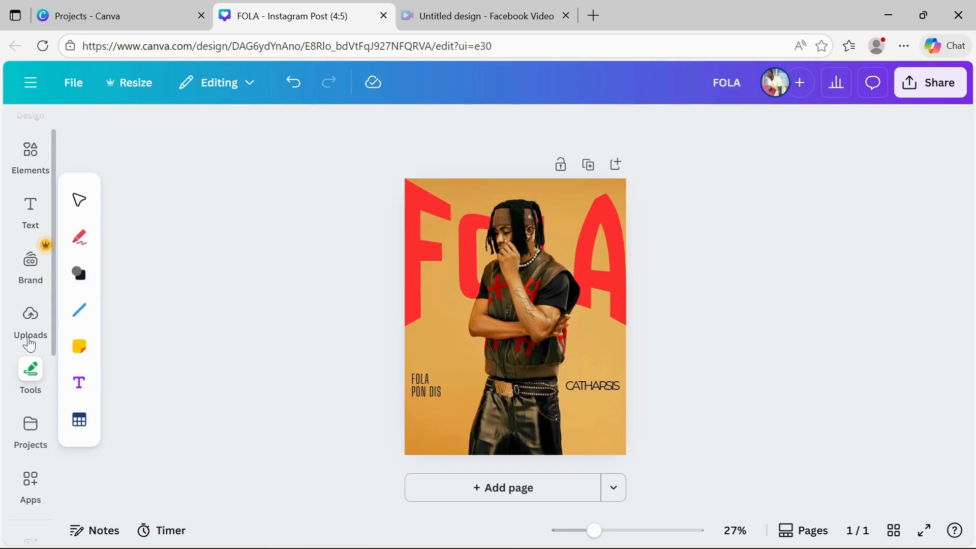
left_click(30, 209)
left_click(113, 419)
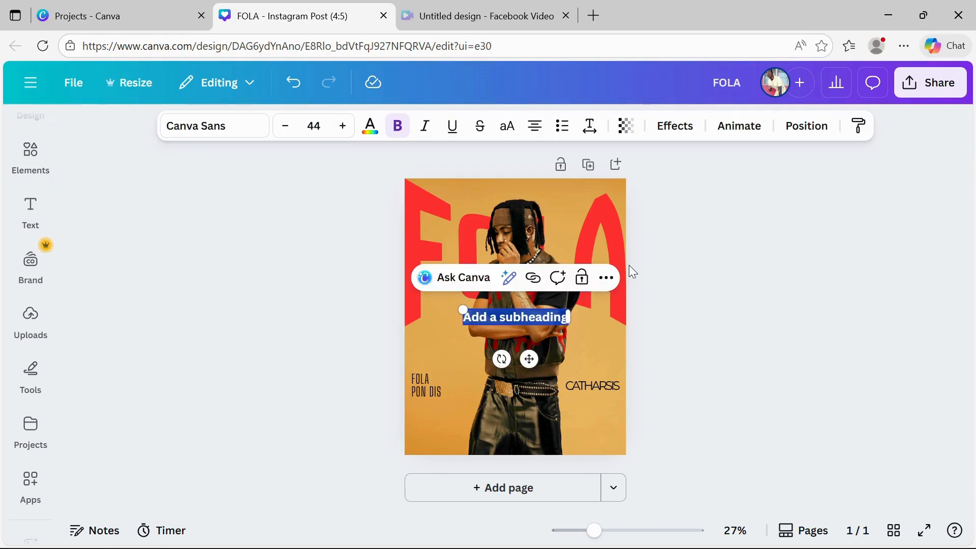
type("www.Dagbanarepublik.com")
Set the website text's font to Anahaw, then place it small at the bottom centre of the page
left_click(370, 126)
left_click(155, 280)
left_click_drag(456, 434, 487, 437)
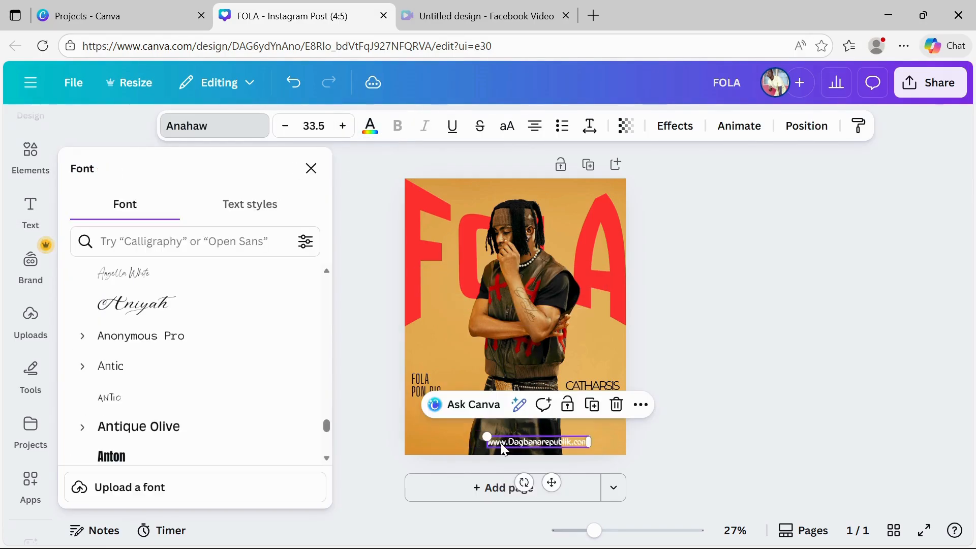
left_click_drag(556, 444, 526, 443)
left_click(714, 413)
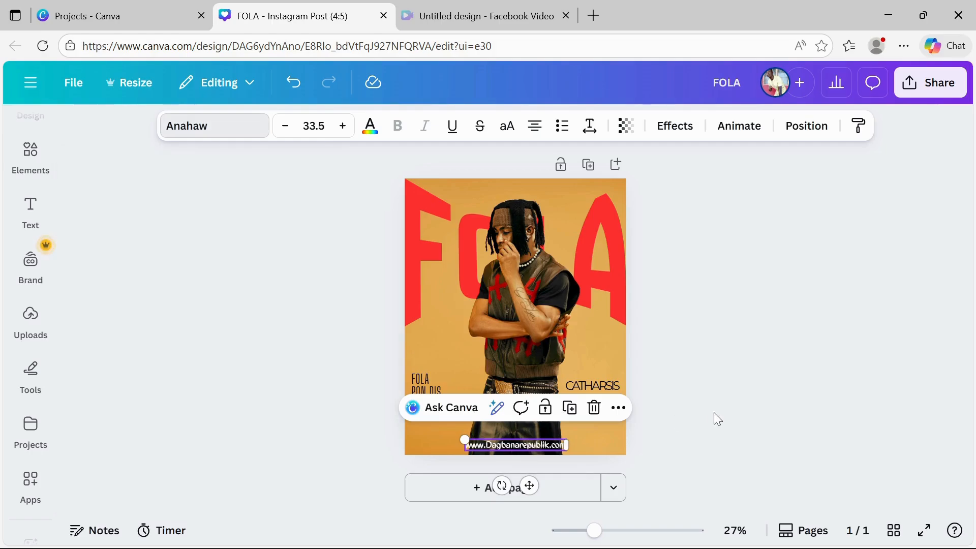